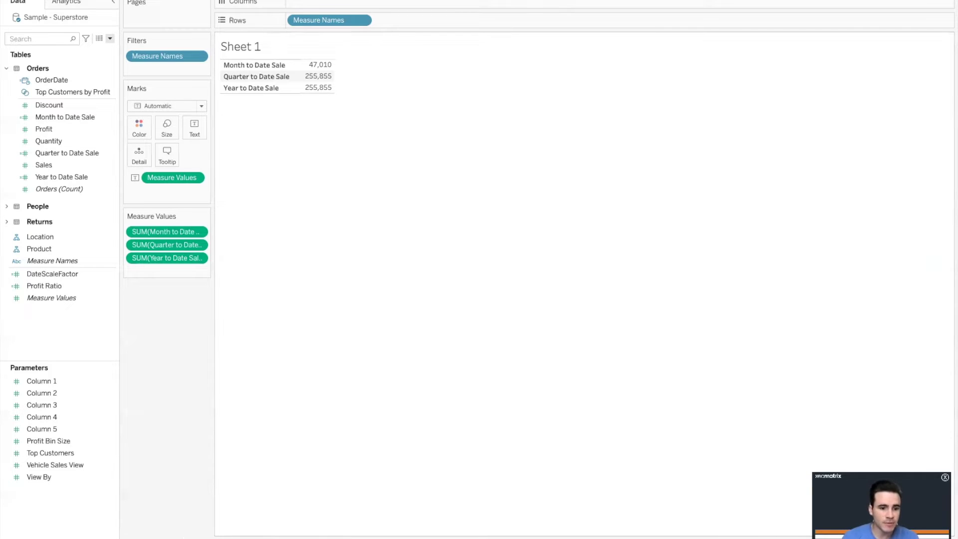
Add a new worksheet and start a new parameter named Select Time Frame with the Integer data type.
key("ctrl+m")
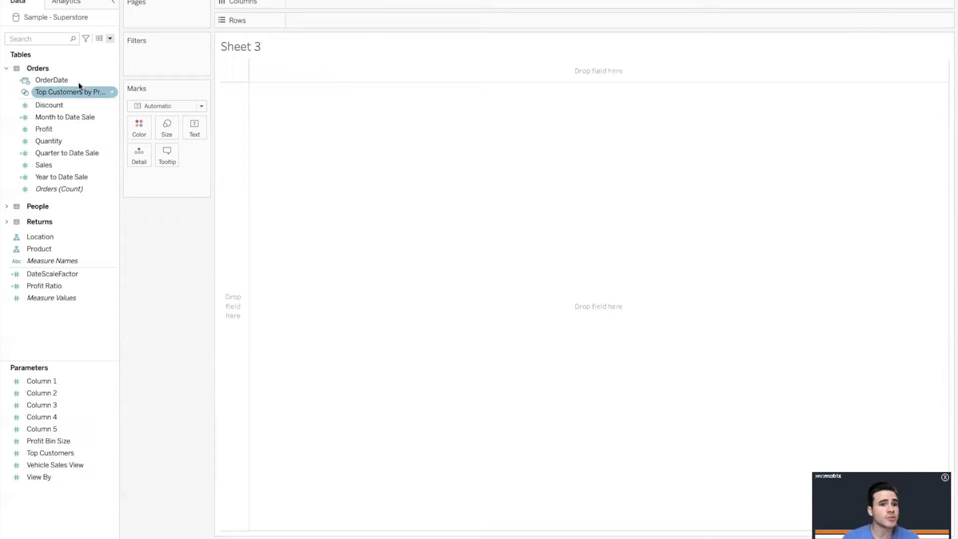
left_click(110, 39)
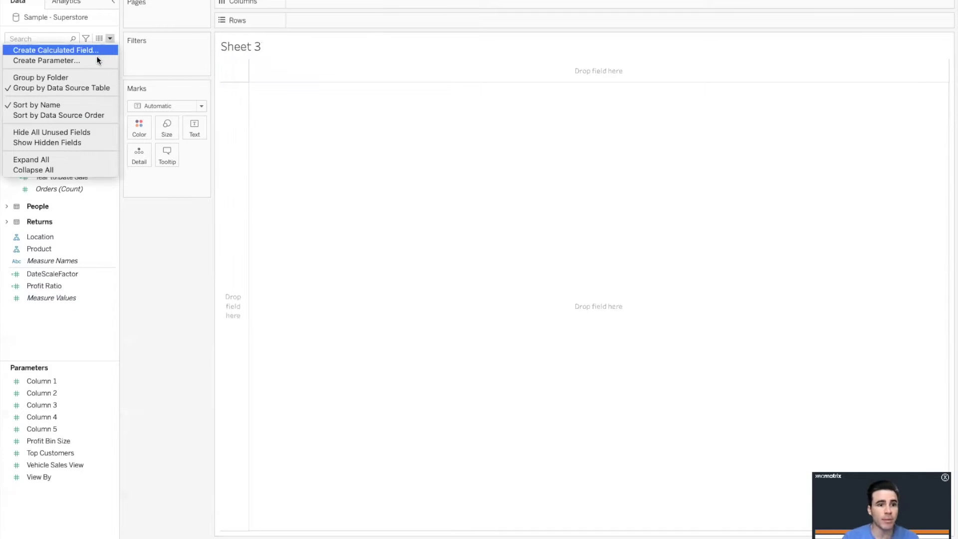
left_click(97, 59)
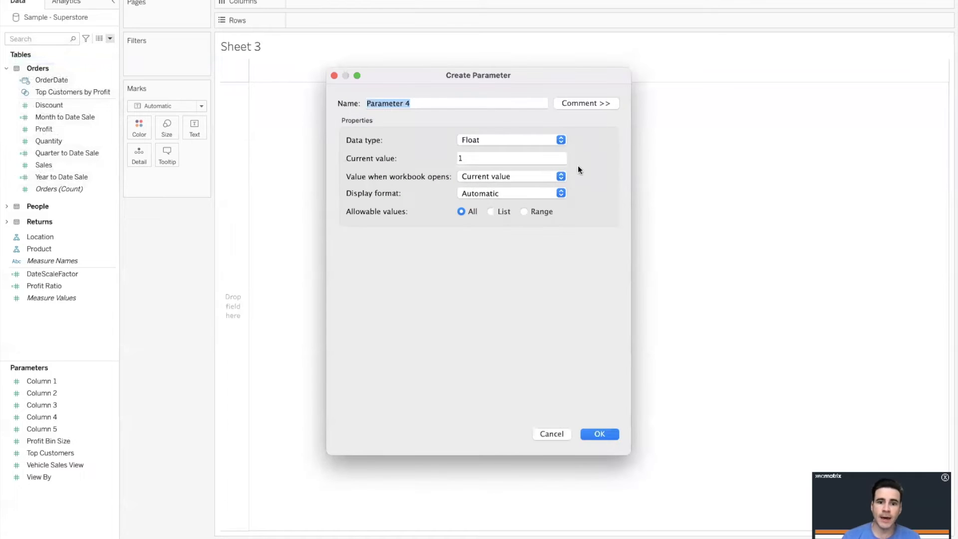
type("Sele")
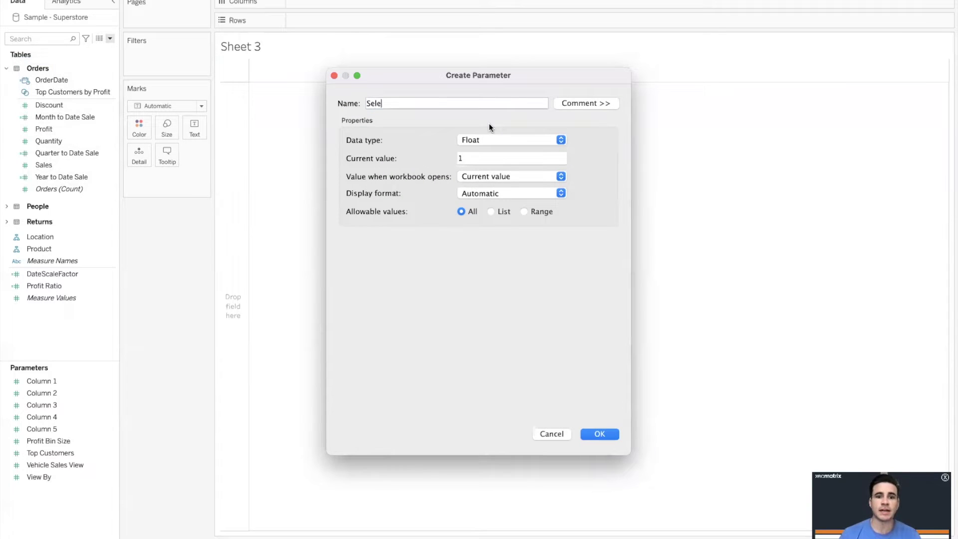
type("ct Time Frame")
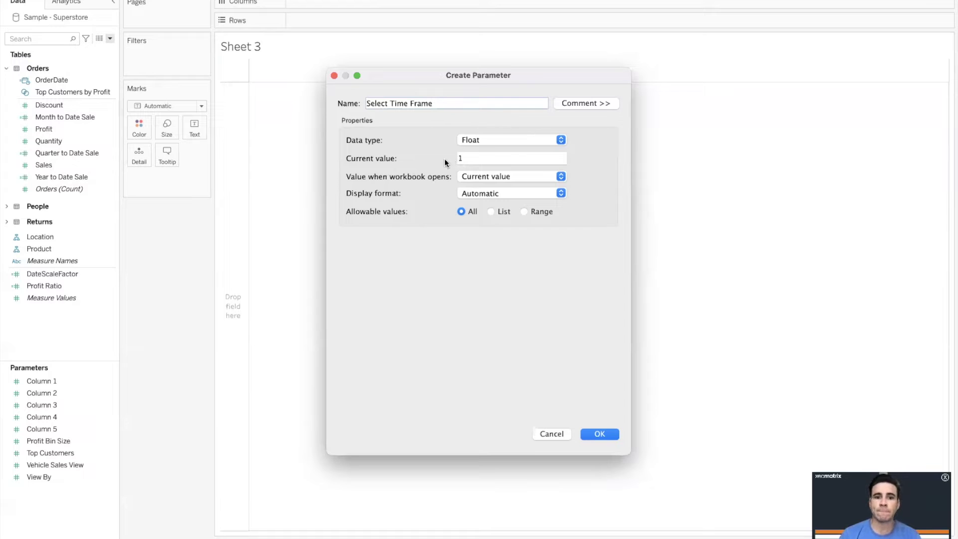
left_click(482, 142)
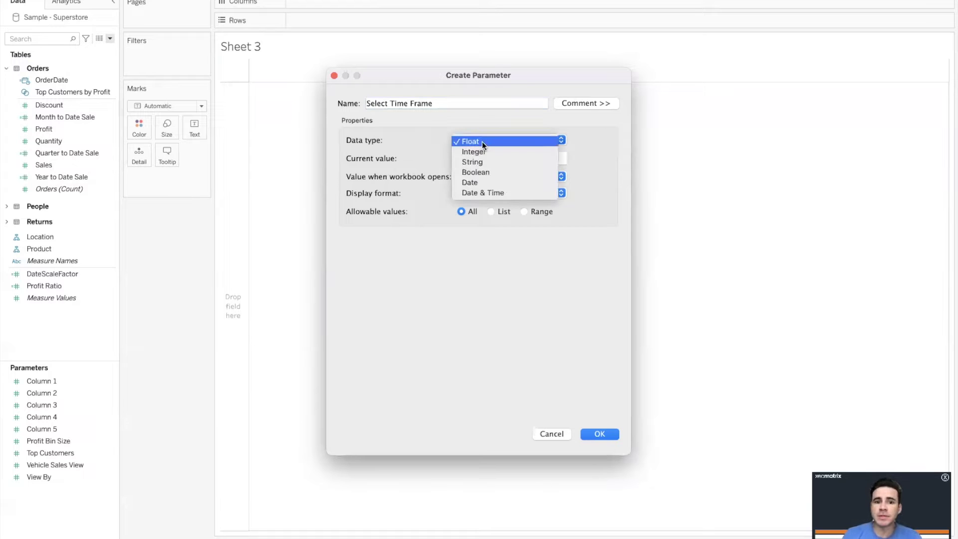
left_click(482, 152)
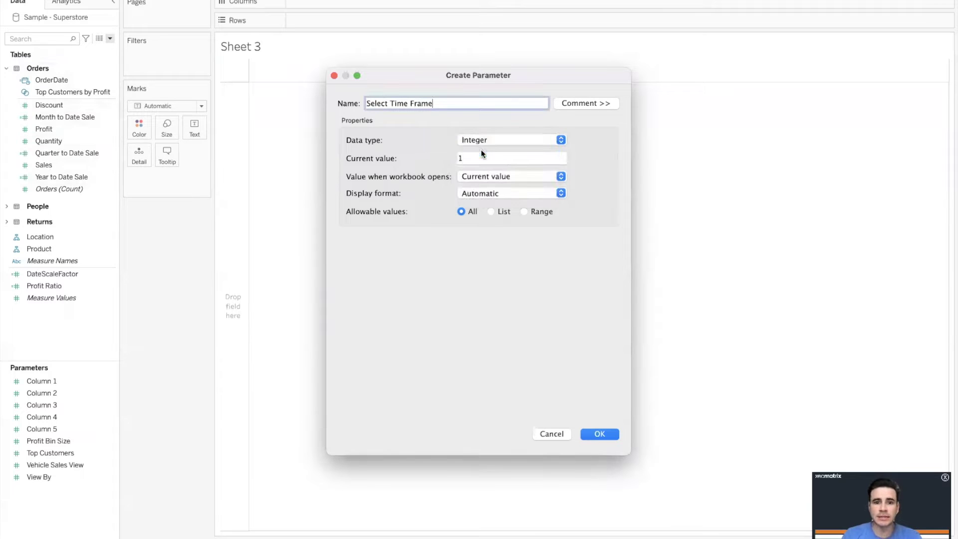
Restrict the parameter's allowable values to a list containing 1, 2 and 3.
left_click(492, 211)
left_click(383, 272)
type("1")
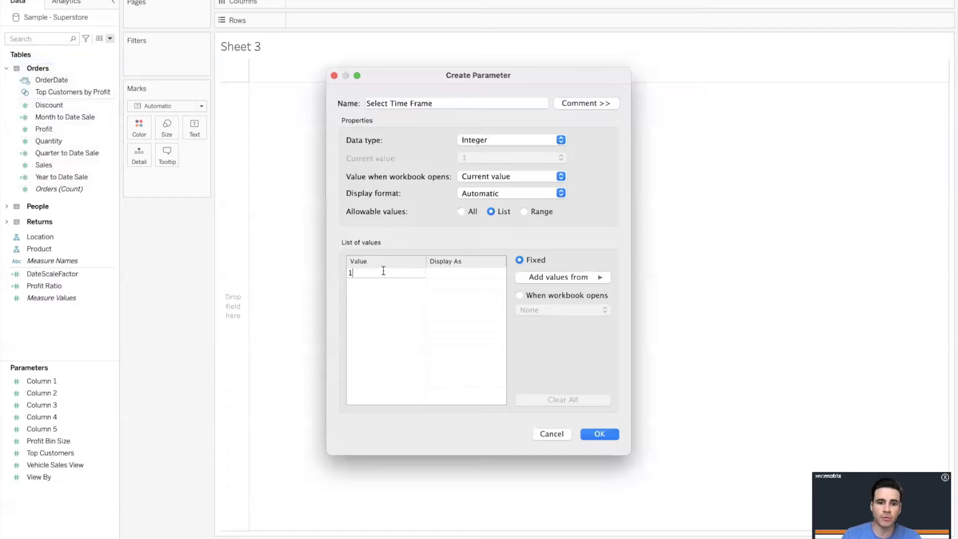
key("Return")
type("2")
key("Return")
type("3")
key("Return")
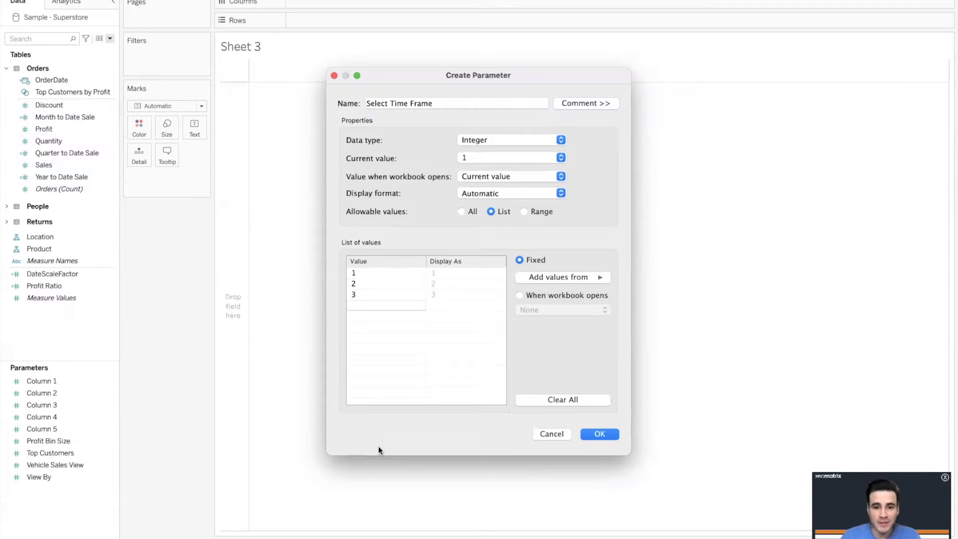
Set the display names of parameter values 1 and 2 to Year to Date and Month to Date.
left_click(537, 146)
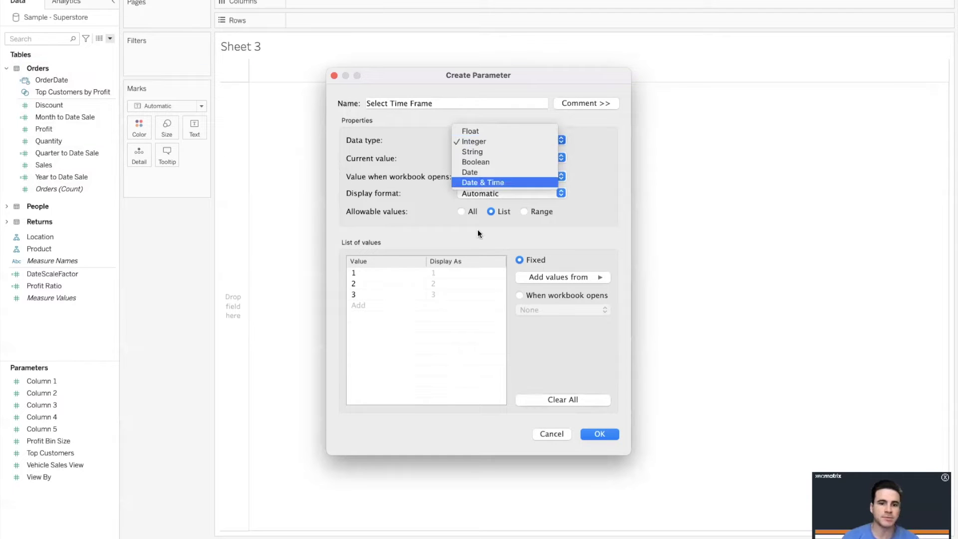
left_click(454, 274)
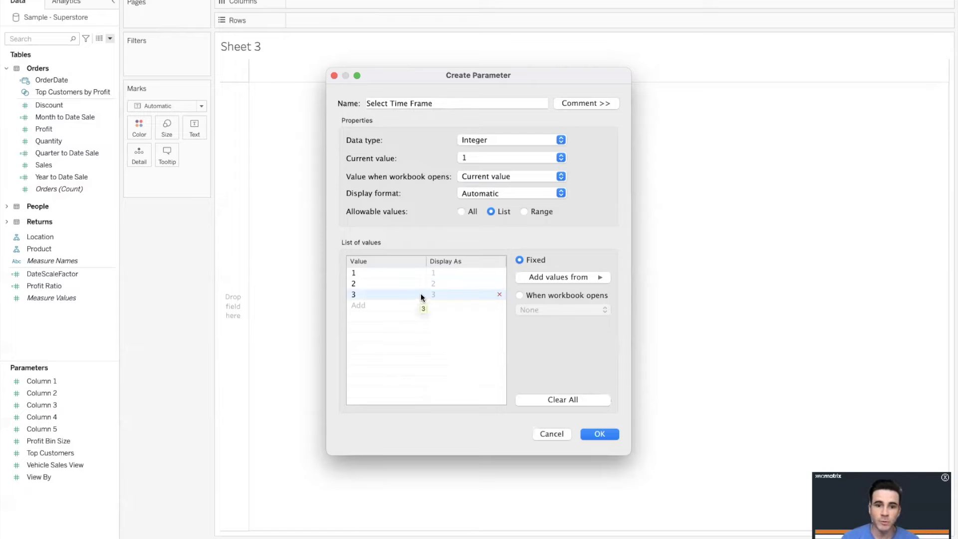
double_click(460, 275)
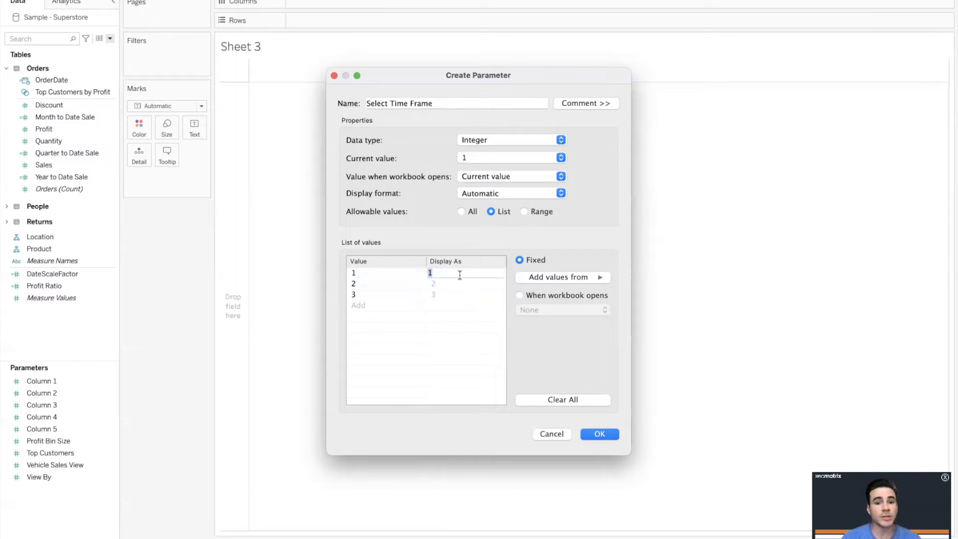
type("Year to Date")
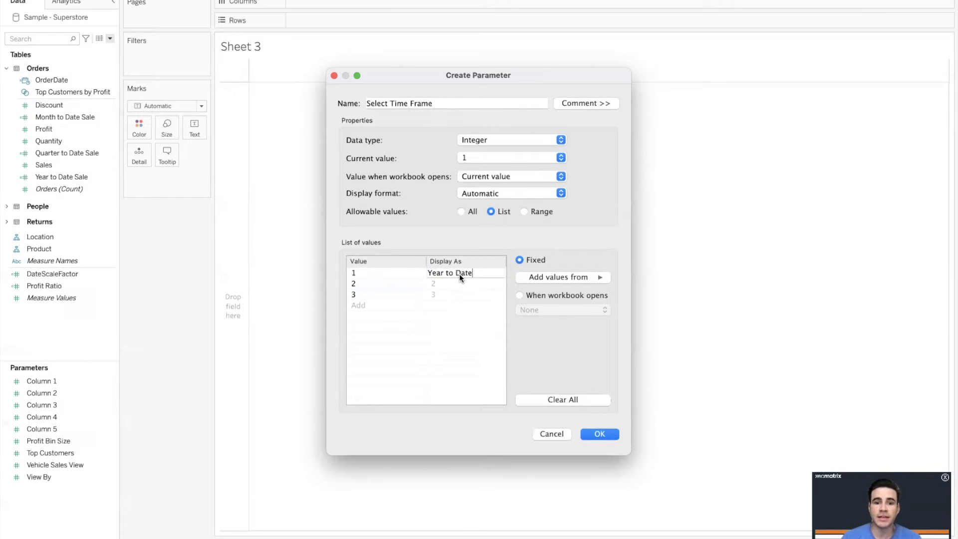
key("Return")
left_click(459, 273)
double_click(457, 282)
type("Month to Date")
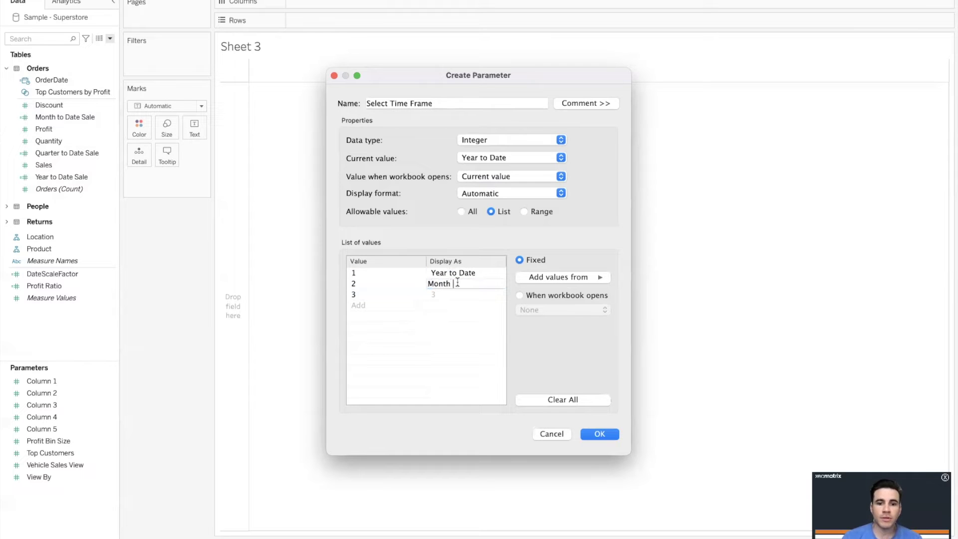
Set the display name of value 3 to Quarter to Date and finish creating the parameter.
double_click(449, 293)
type("Quarter to DAte")
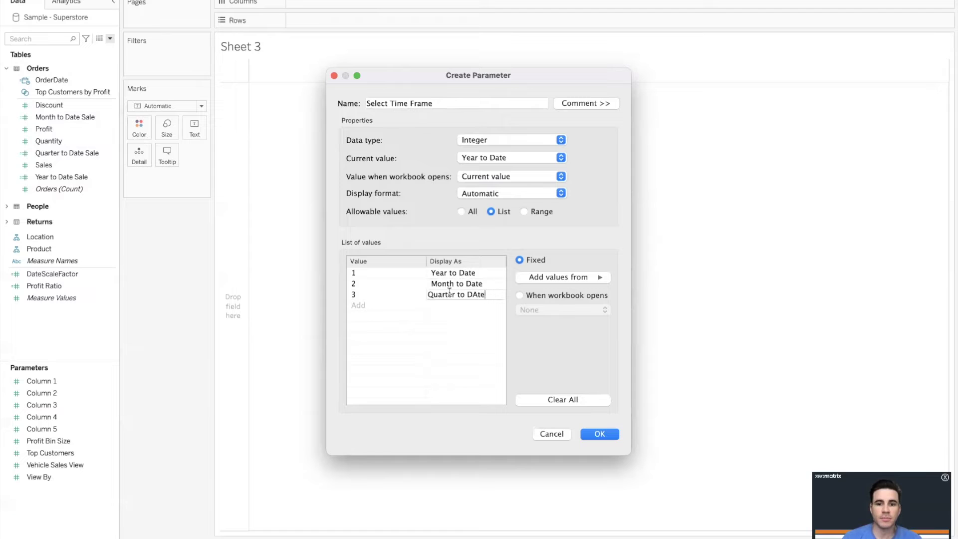
key("Return")
double_click(473, 294)
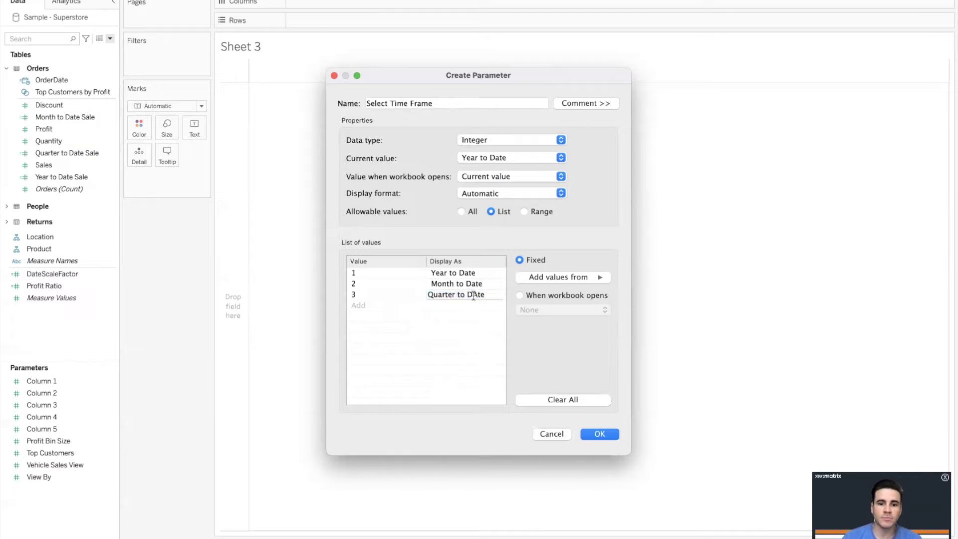
key("Delete")
type("a")
left_click(458, 320)
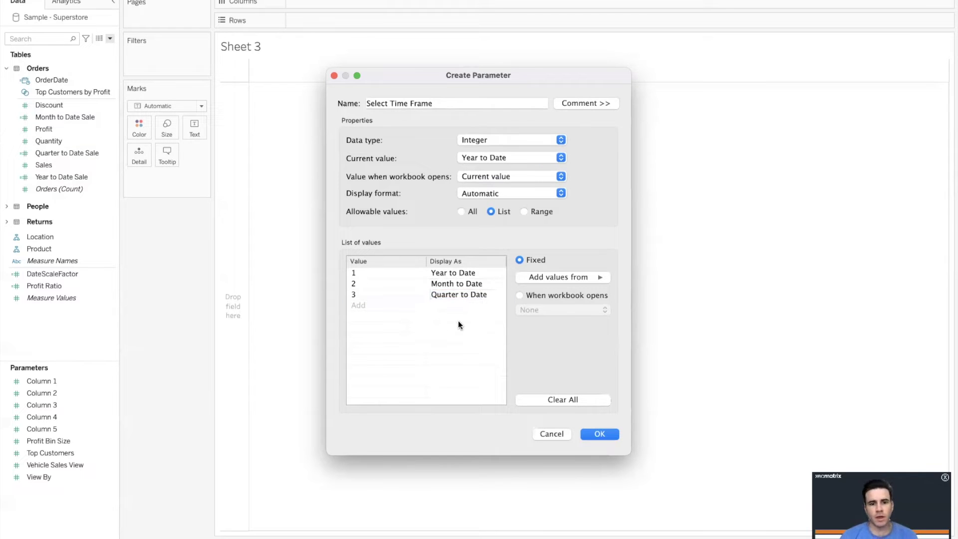
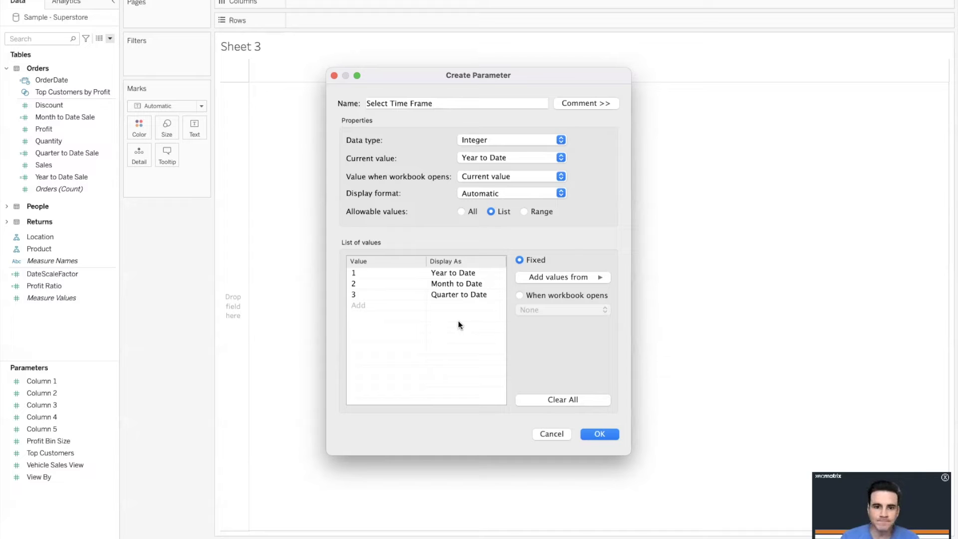
left_click(594, 434)
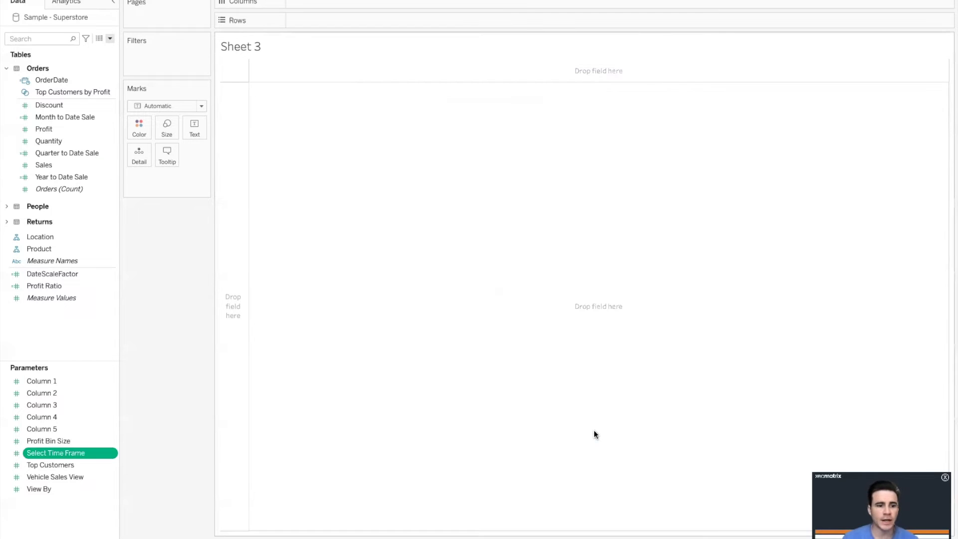
Show the Select Time Frame parameter control on the sheet and check its list of options.
right_click(55, 454)
left_click(114, 281)
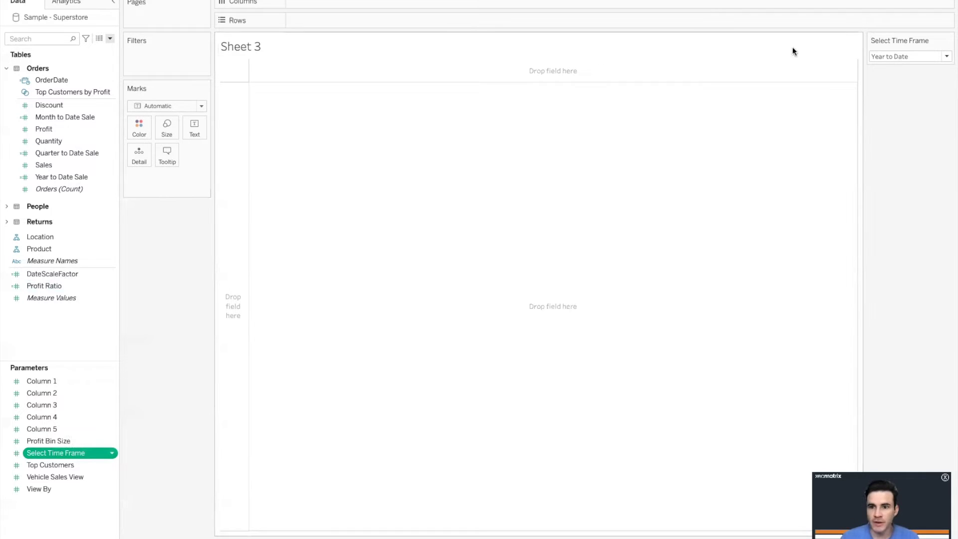
left_click(876, 57)
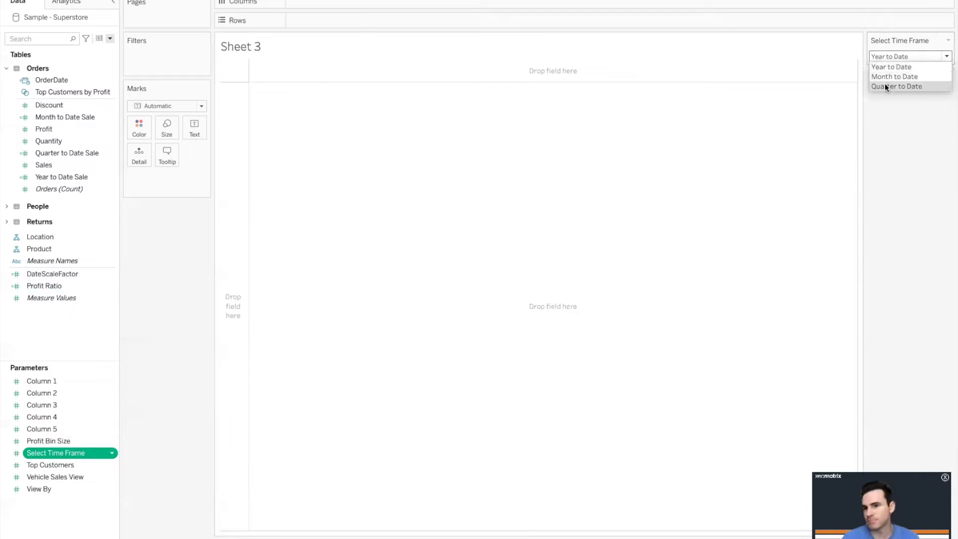
left_click(584, 171)
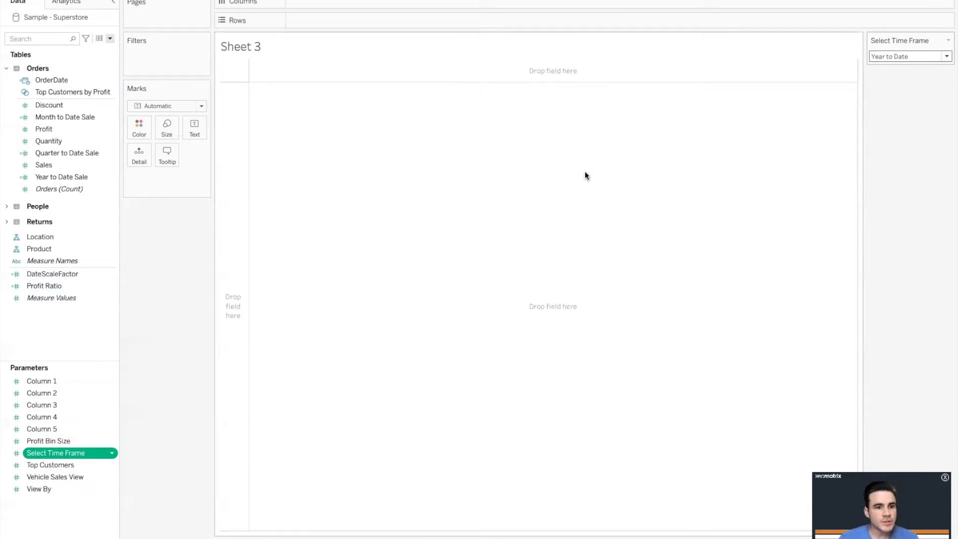
Start a new calculated field named Sales Metric.
left_click(110, 39)
left_click(99, 50)
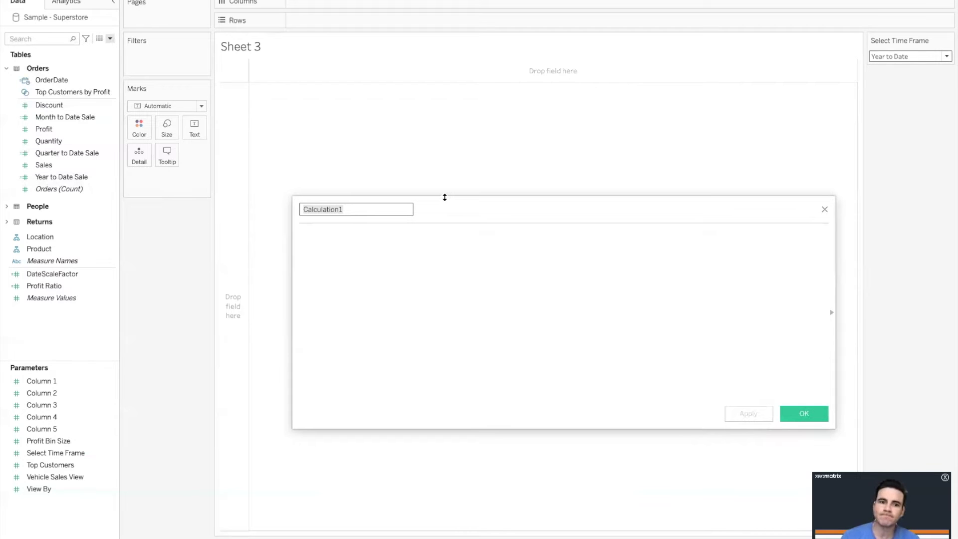
type("Sales M")
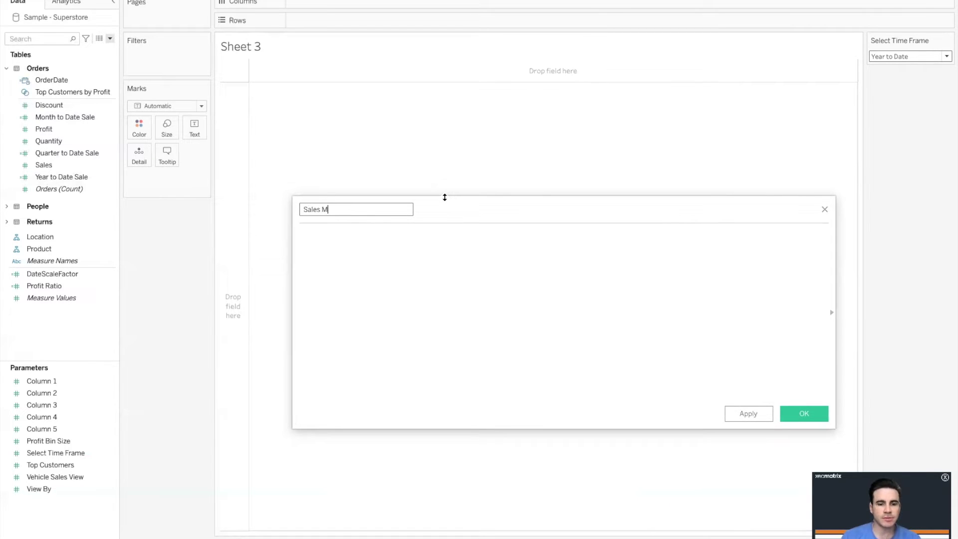
type("etric")
Begin the Sales Metric formula with the condition if [Select Time Frame] = 1.
left_click(375, 267)
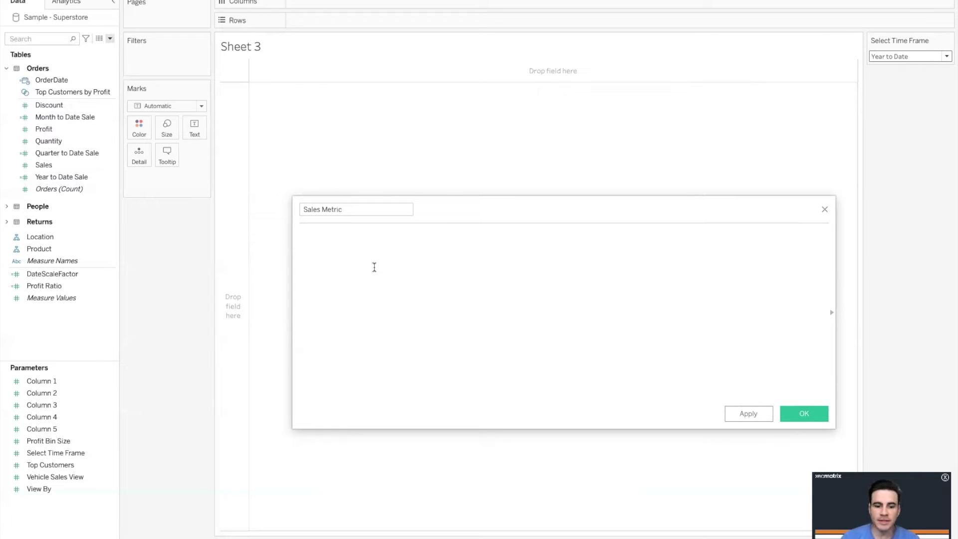
type("if ")
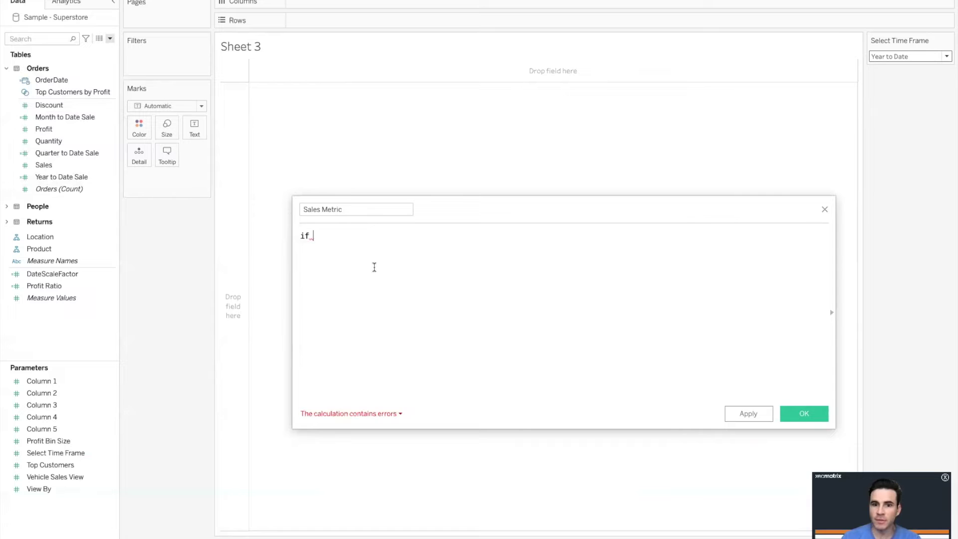
type("p")
key("BackSpace")
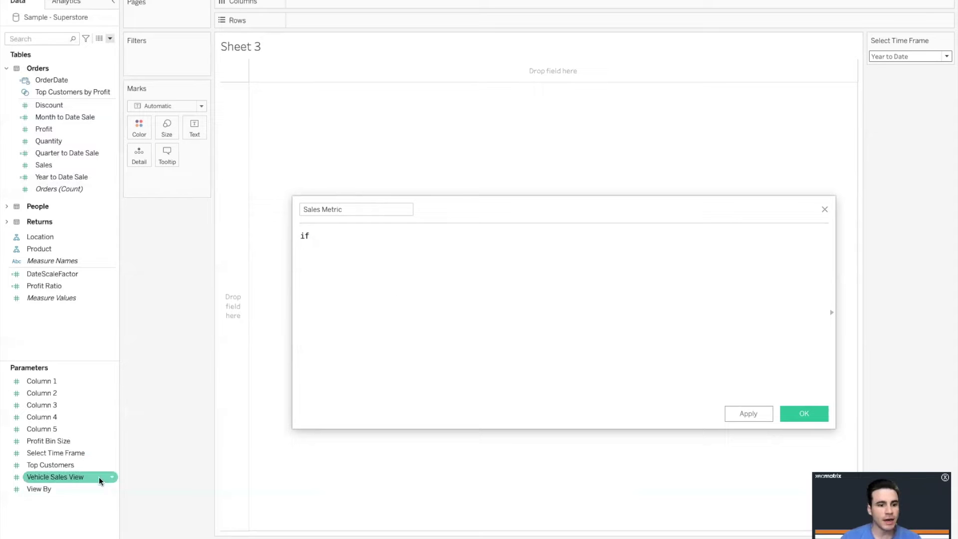
type("se")
key("Return")
type("= 1")
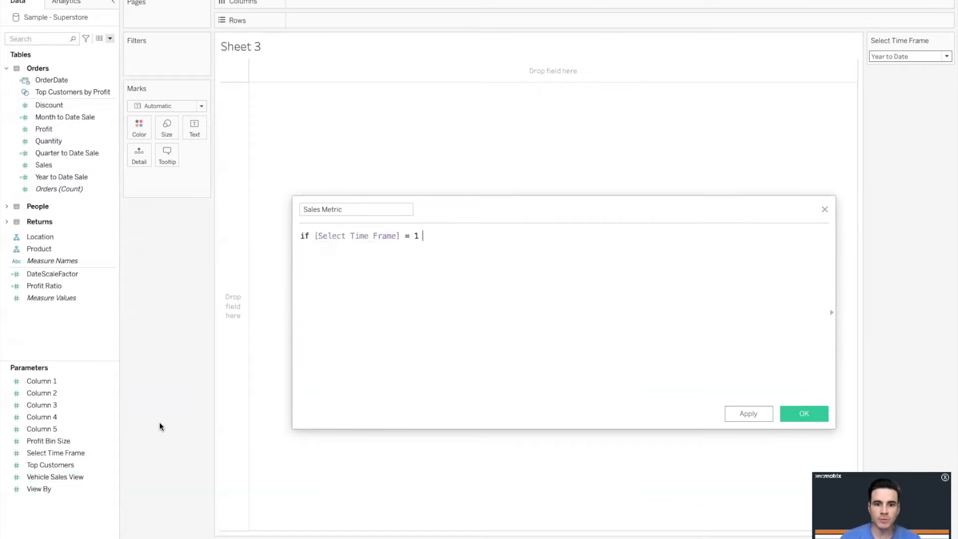
Add a second formula line with the condition elseif [Select Time Frame] = 2.
key("Return")
type("elseif ")
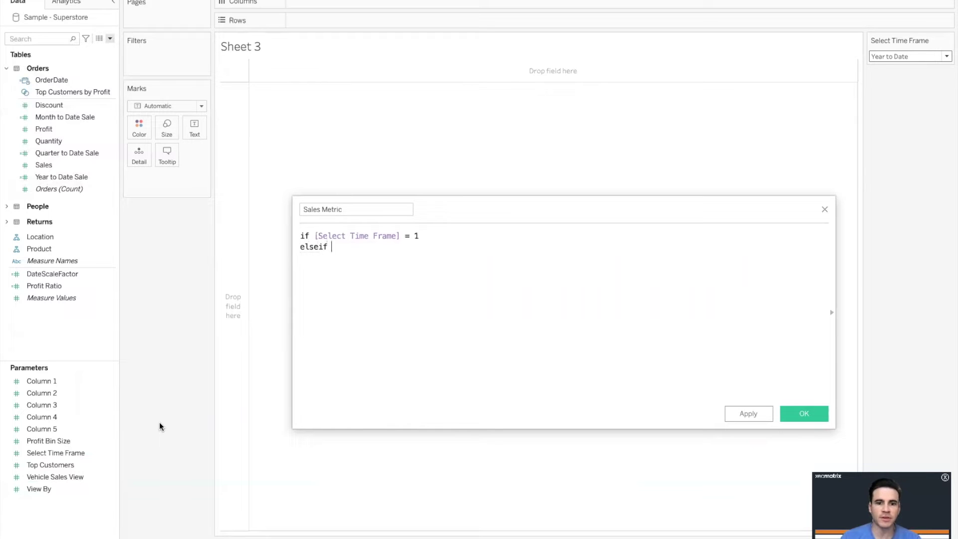
type("sele")
key("Return")
type("= 2")
Add a third formula line with the condition ELSEIF [Select Time Frame] = 3.
key("Return")
type("else")
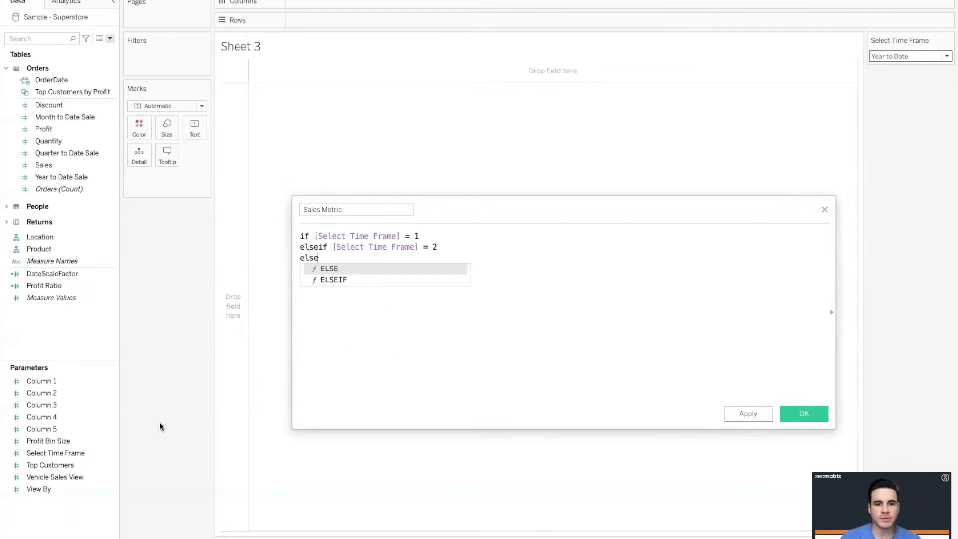
key("Down")
key("Return")
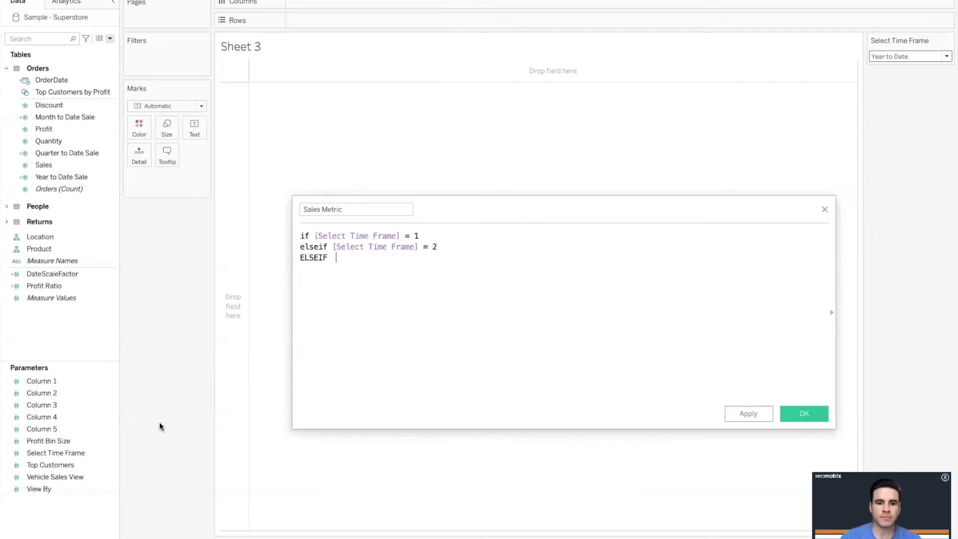
type("sel")
key("Return")
type("= 3")
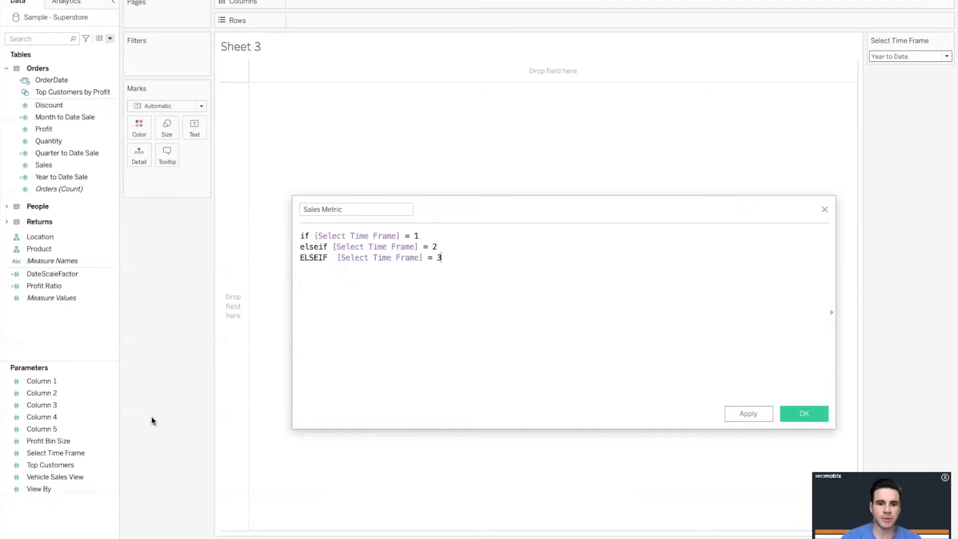
Complete the formula's first condition with then [Year to Date Sale].
left_click(439, 236)
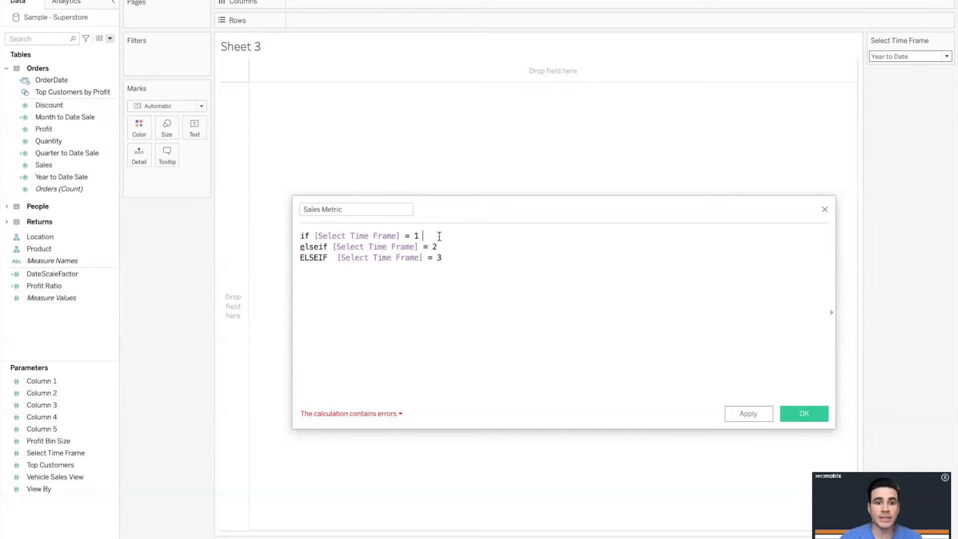
type("then year")
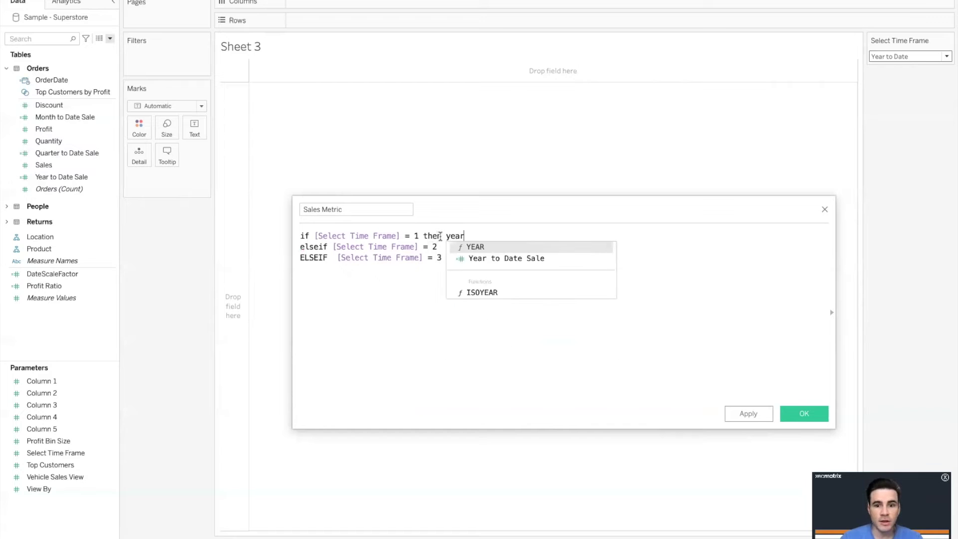
left_click(553, 259)
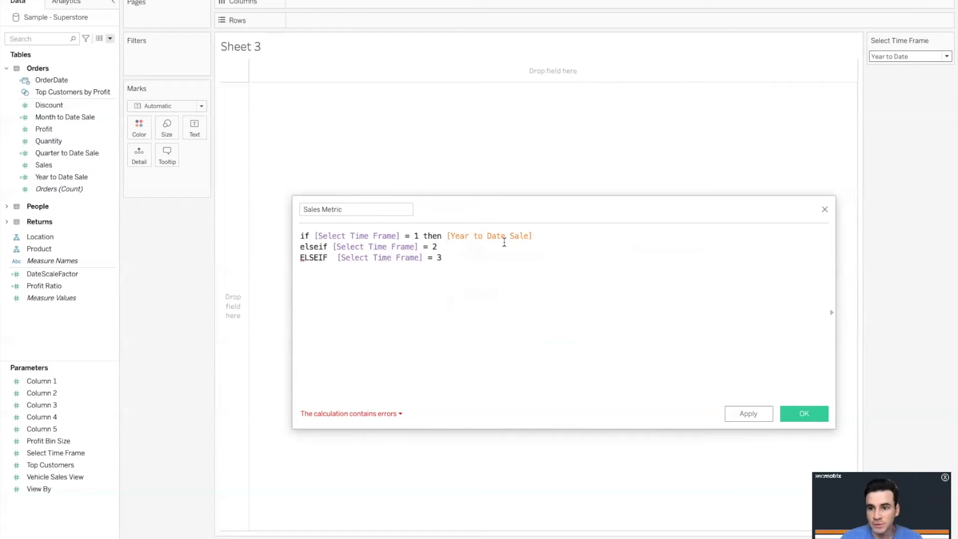
Complete the formula's second condition with then [Month to Date Sale].
left_click(902, 56)
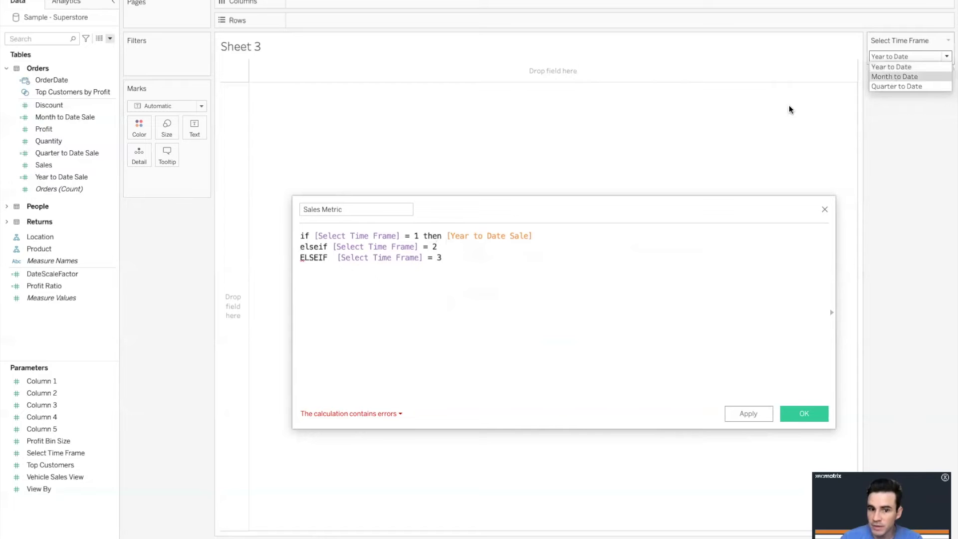
left_click(477, 246)
type("then mon")
left_click(494, 268)
Complete the third condition with then [Quarter to Date Sale], close the formula with END and save the calculated field.
left_click(498, 260)
type("then qu")
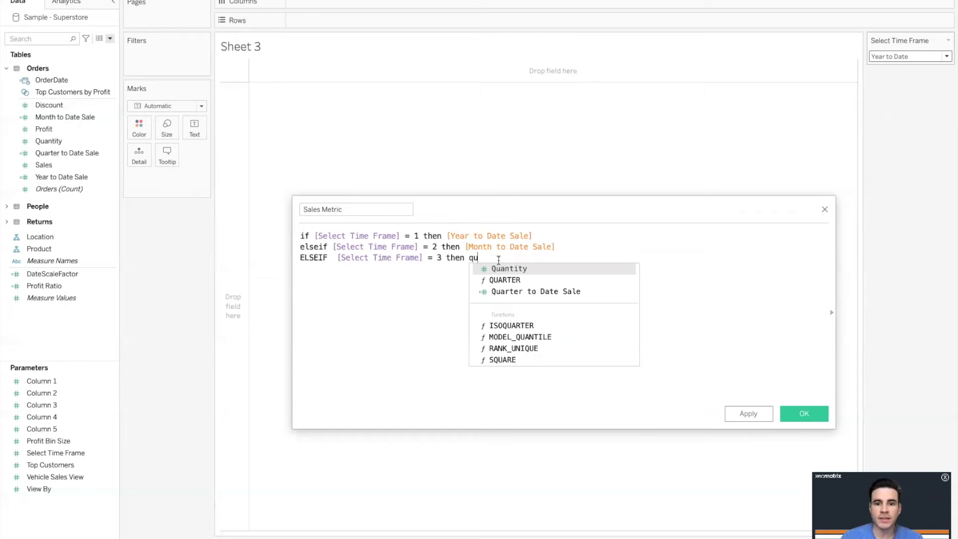
left_click(504, 293)
type("en")
key("Return")
key("Return")
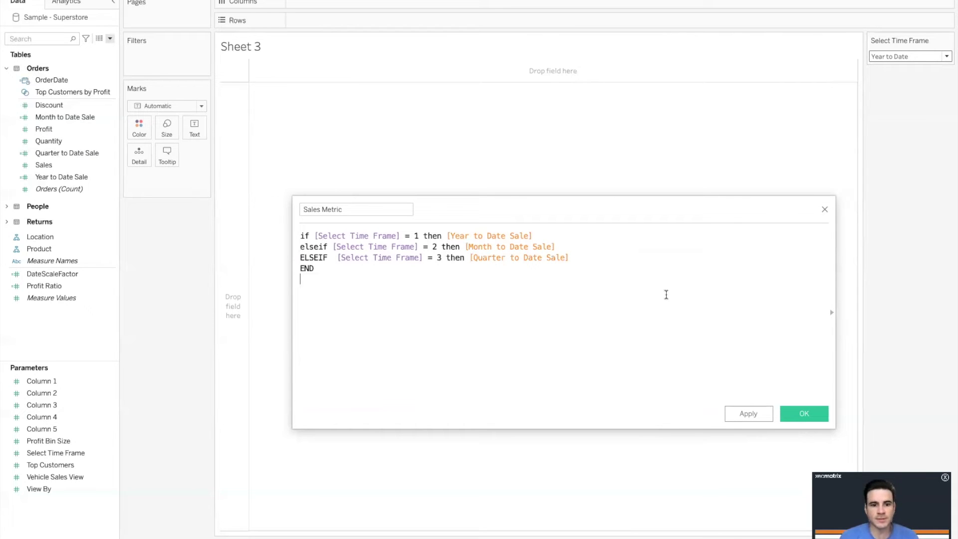
left_click(798, 416)
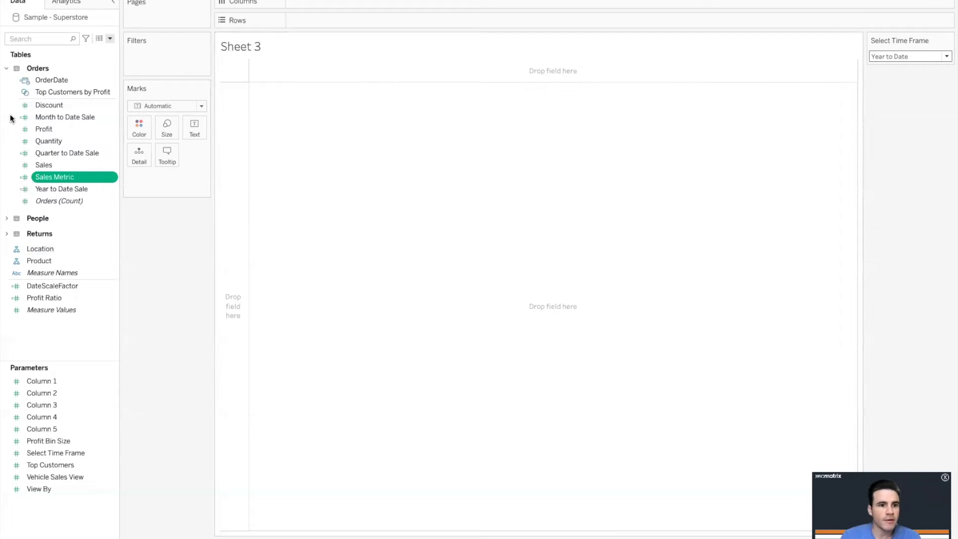
Add Sales Metric to the sheet and display it as a text table.
double_click(55, 174)
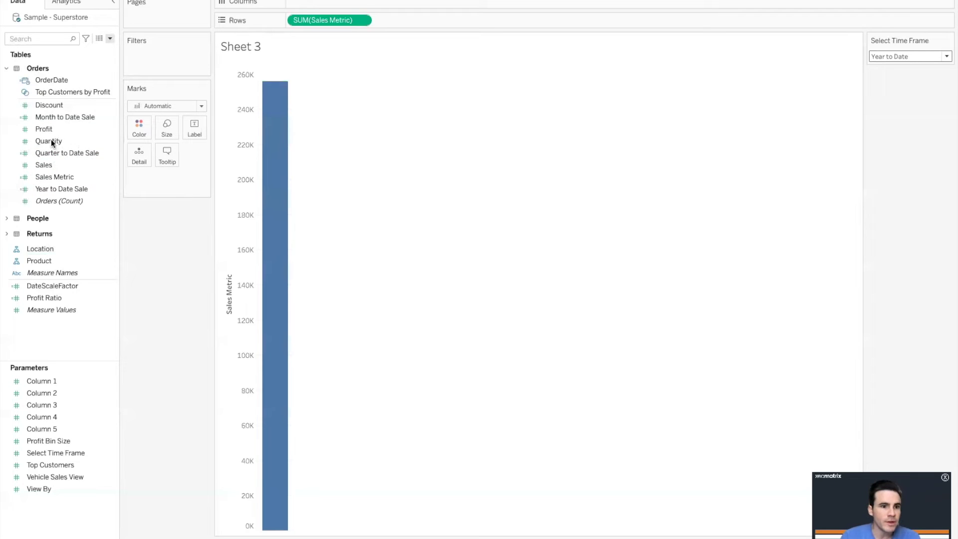
left_click(888, 5)
left_click(851, 20)
List Month to Date Sale, Quarter to Date Sale and Year to Date Sale in the table, with Sales Metric as the last measure.
double_click(66, 189)
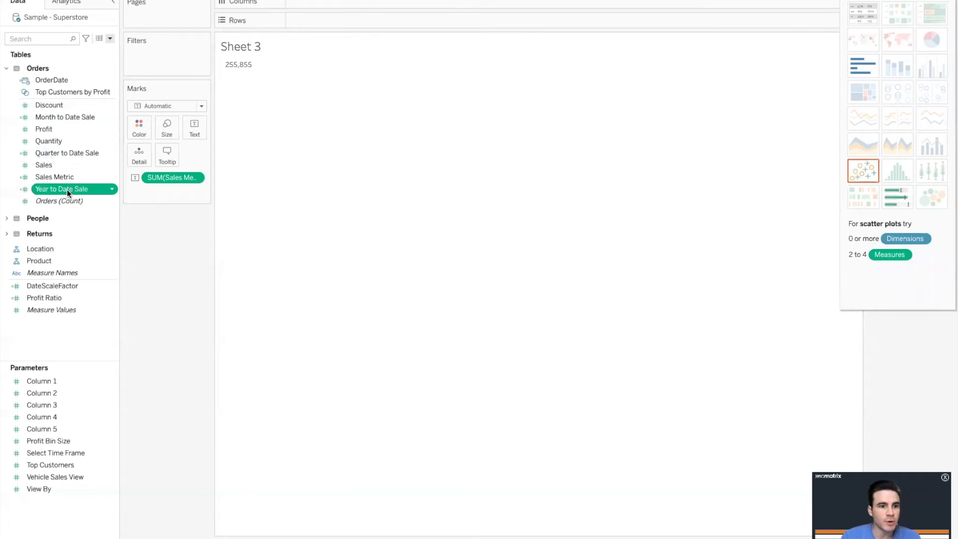
left_click_drag(155, 231, 169, 280)
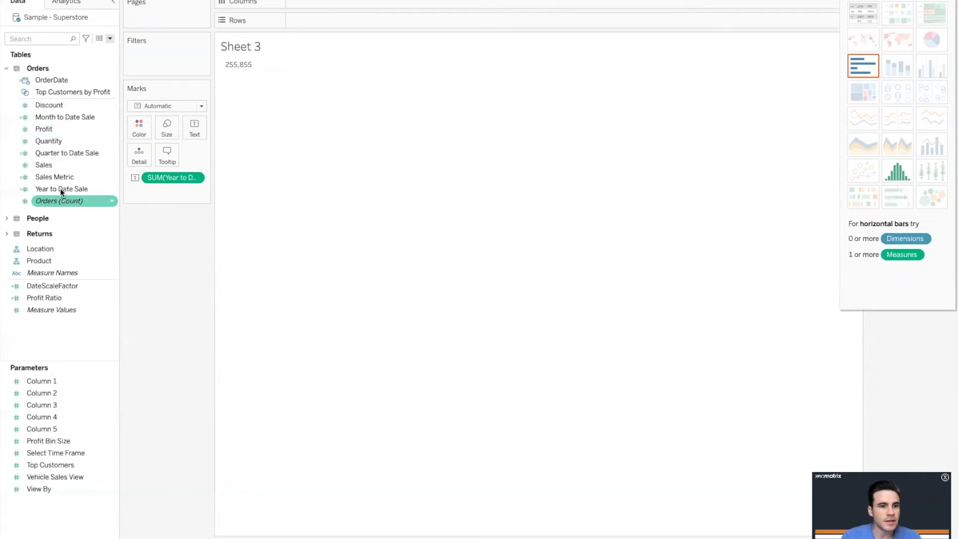
double_click(51, 153)
double_click(55, 115)
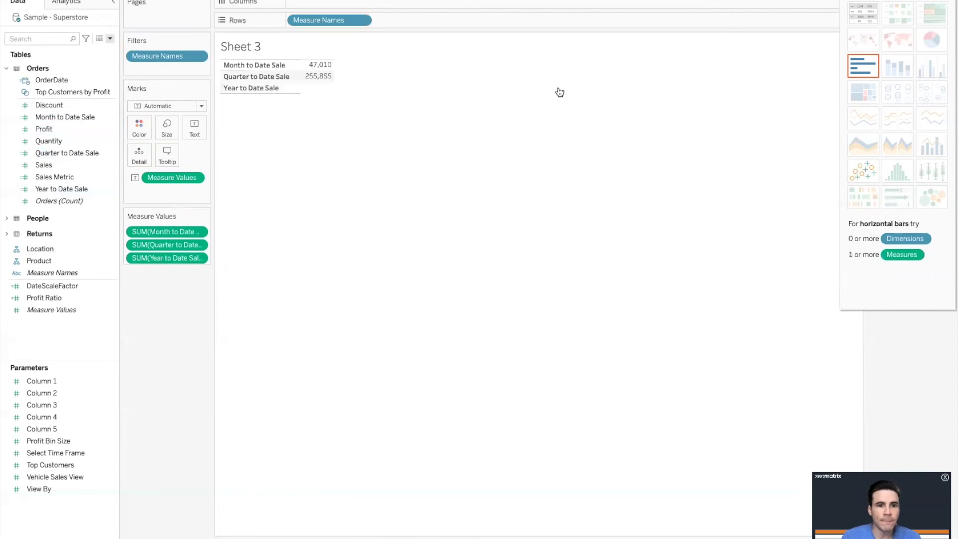
left_click(189, 321)
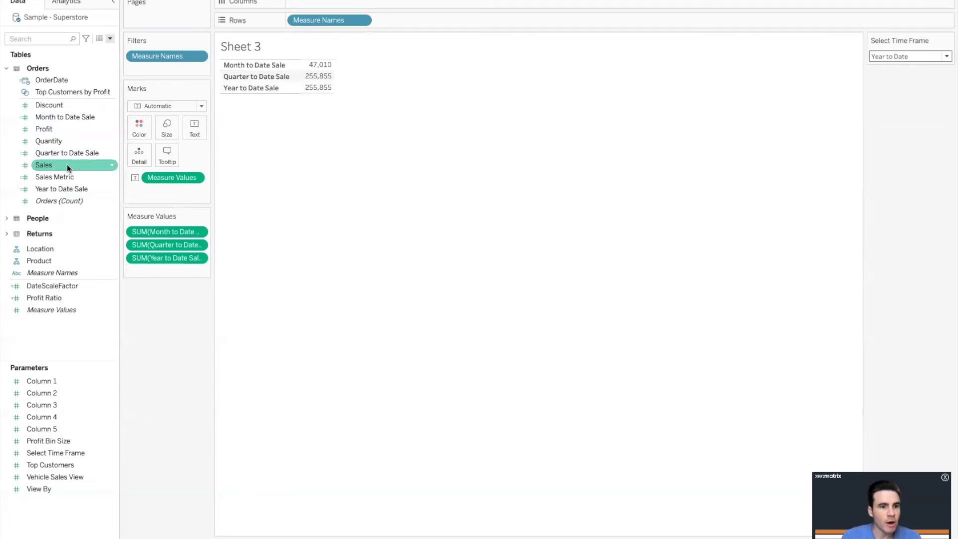
double_click(56, 176)
left_click_drag(165, 257, 167, 293)
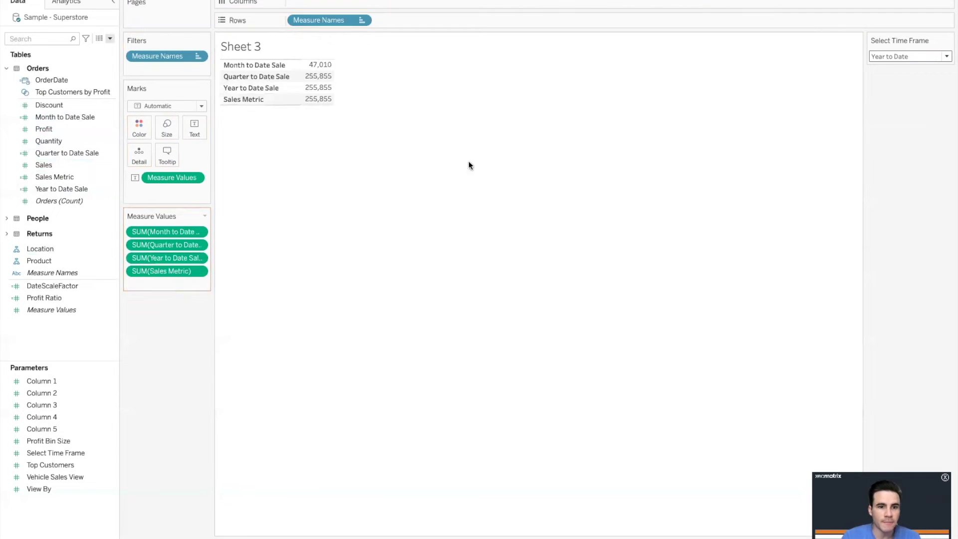
Test Sales Metric by switching Select Time Frame to Month to Date, Quarter to Date and back to Month to Date.
left_click(912, 54)
left_click(893, 74)
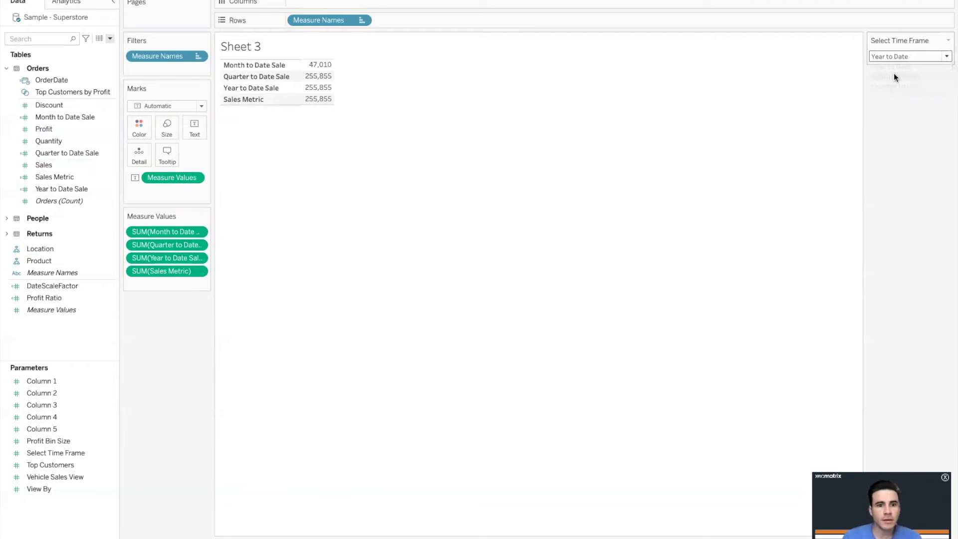
left_click(897, 61)
left_click(890, 86)
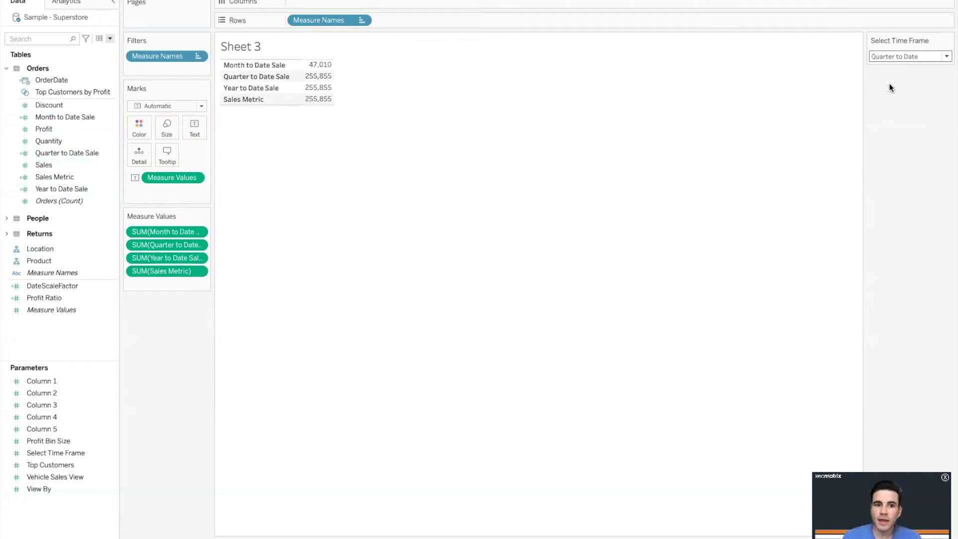
left_click(904, 57)
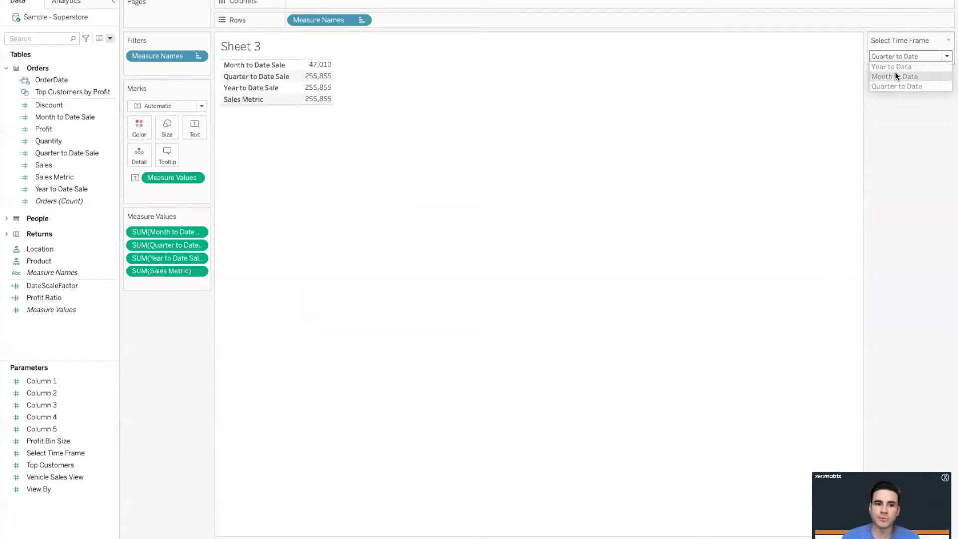
left_click(894, 71)
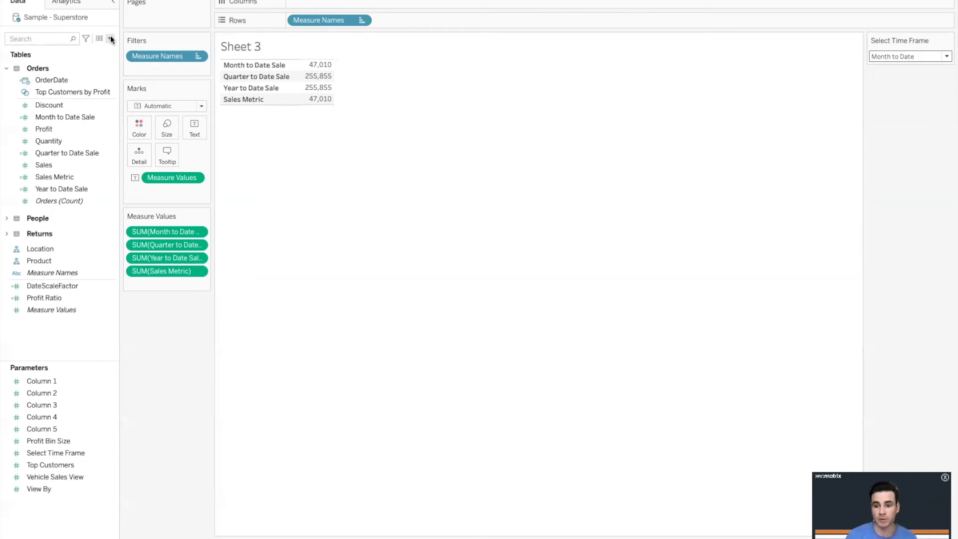
Duplicate the Sales Metric calculated field and rename the copy Sales Metric 2.
right_click(55, 176)
left_click(83, 248)
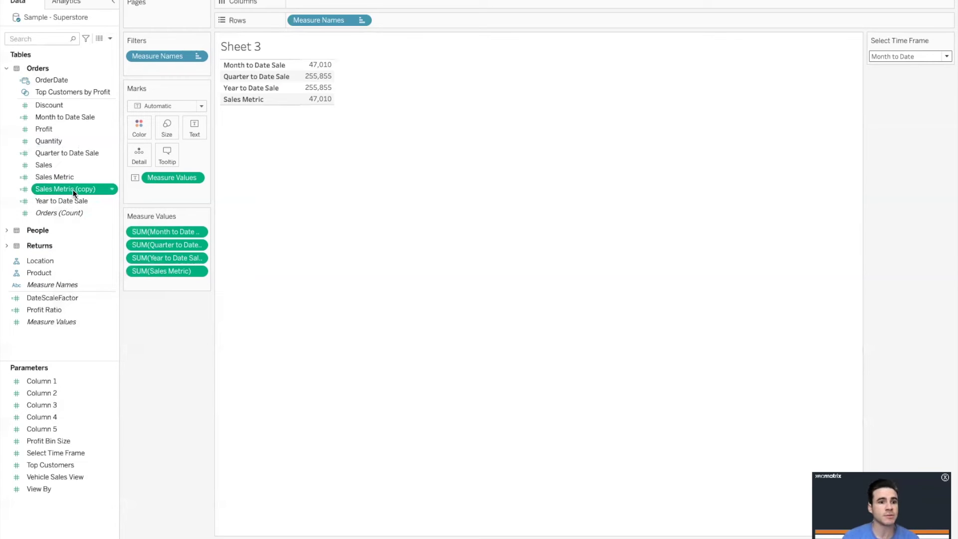
double_click(73, 189)
key("ctrl+z")
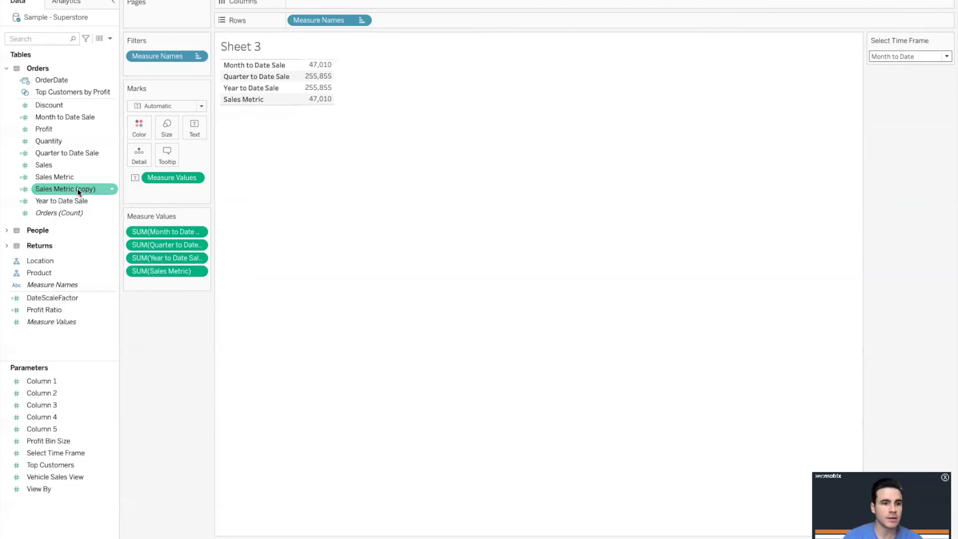
left_click(77, 188)
key("shift+End")
key("Delete")
type("2")
key("Return")
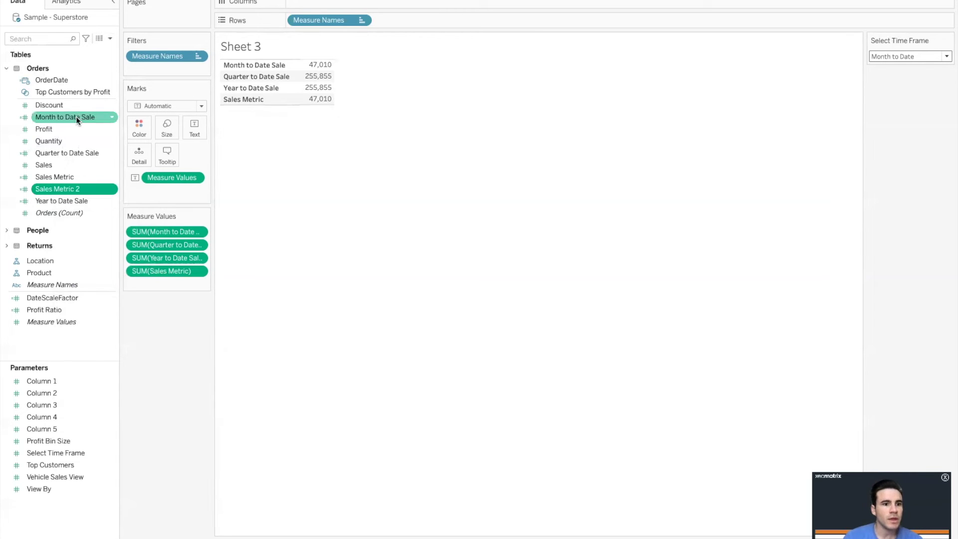
Examine the [Year to Date Sale] reference in the Sales Metric 2 formula and close the editor.
right_click(75, 189)
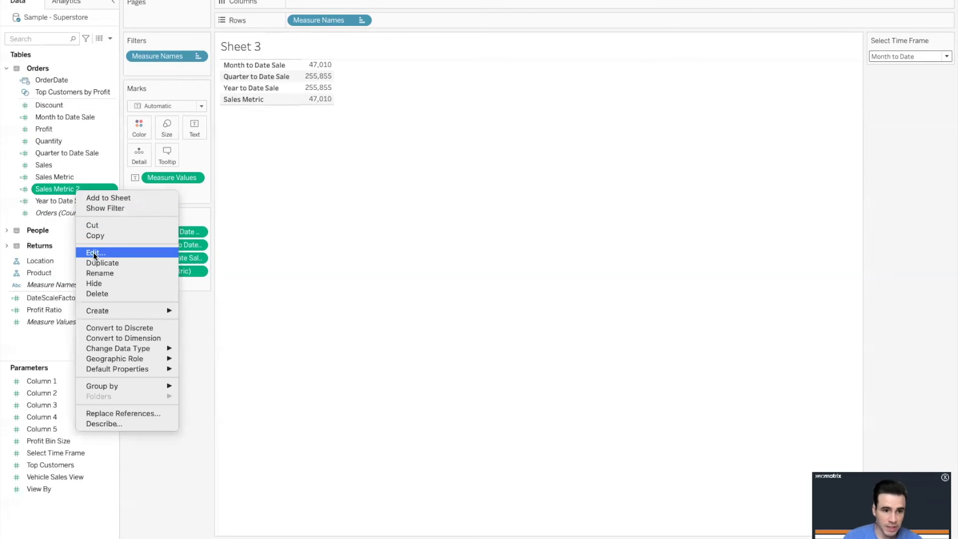
left_click(96, 253)
left_click_drag(436, 211, 506, 171)
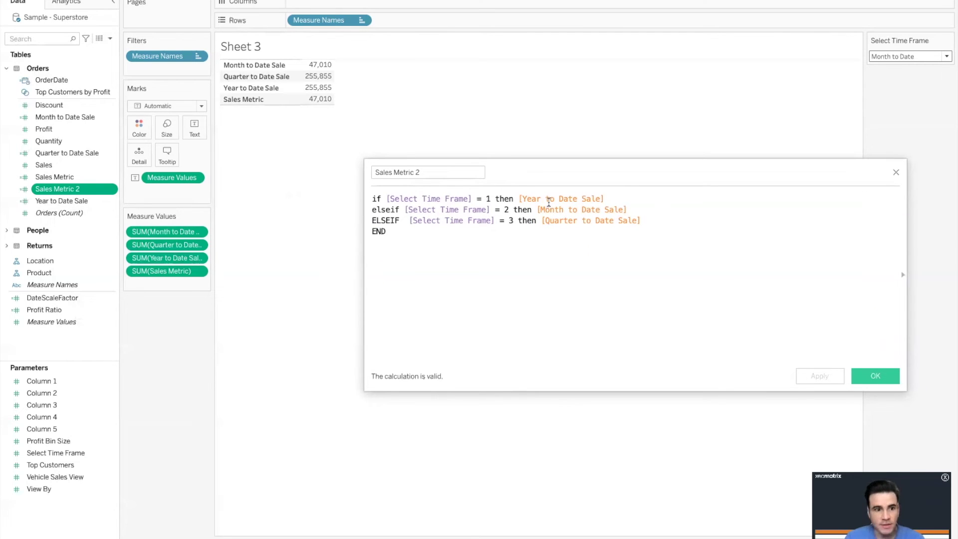
left_click_drag(517, 199, 630, 193)
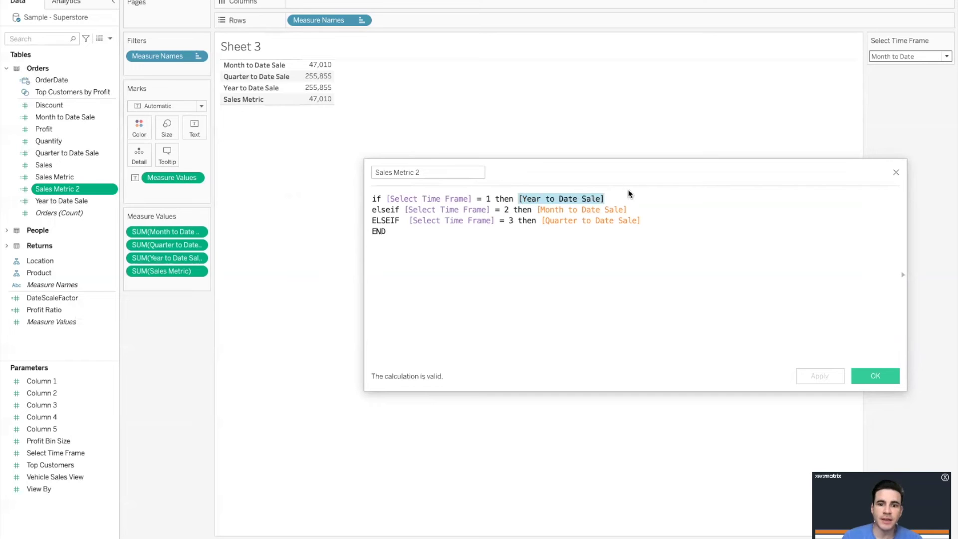
left_click(896, 173)
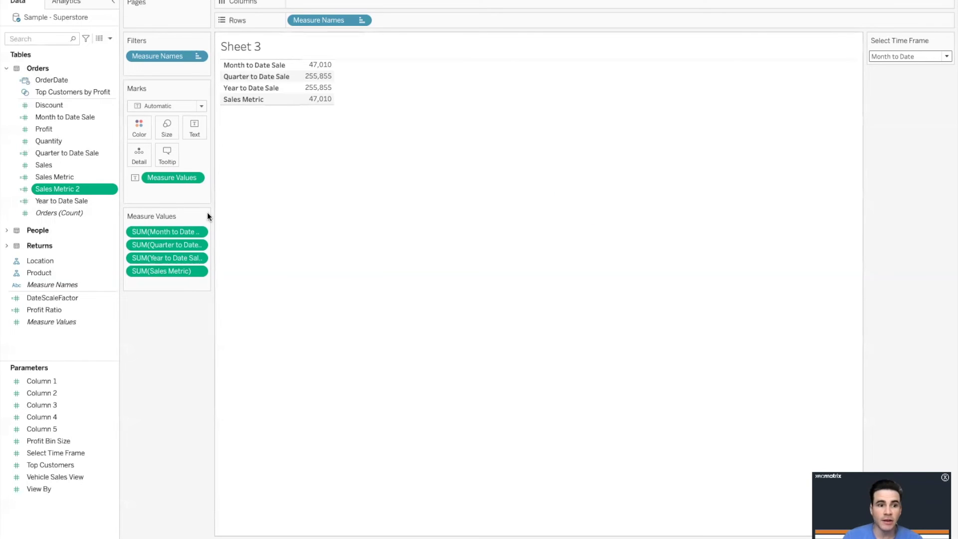
Copy the entire formula of the Year to Date Sale calculated field and close its editor.
left_click(64, 201)
right_click(64, 201)
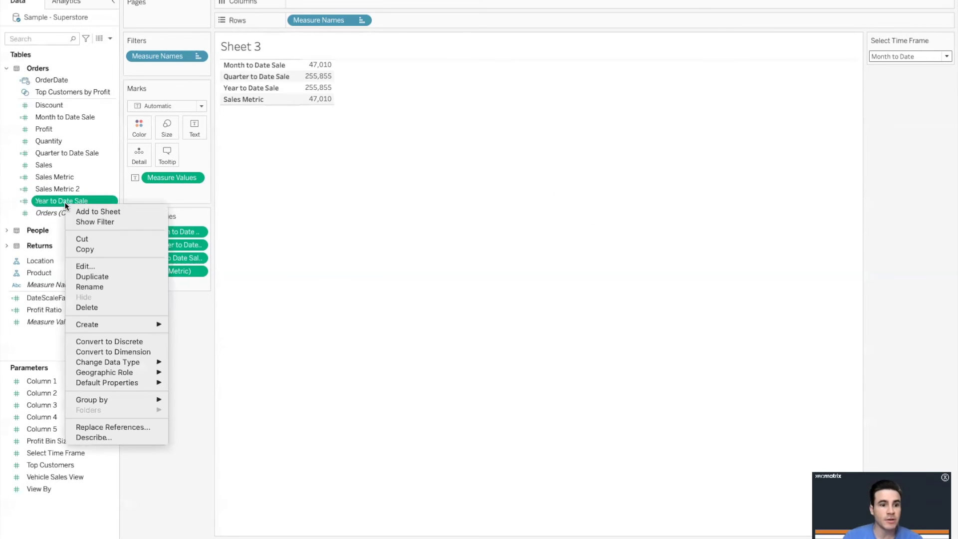
left_click(82, 265)
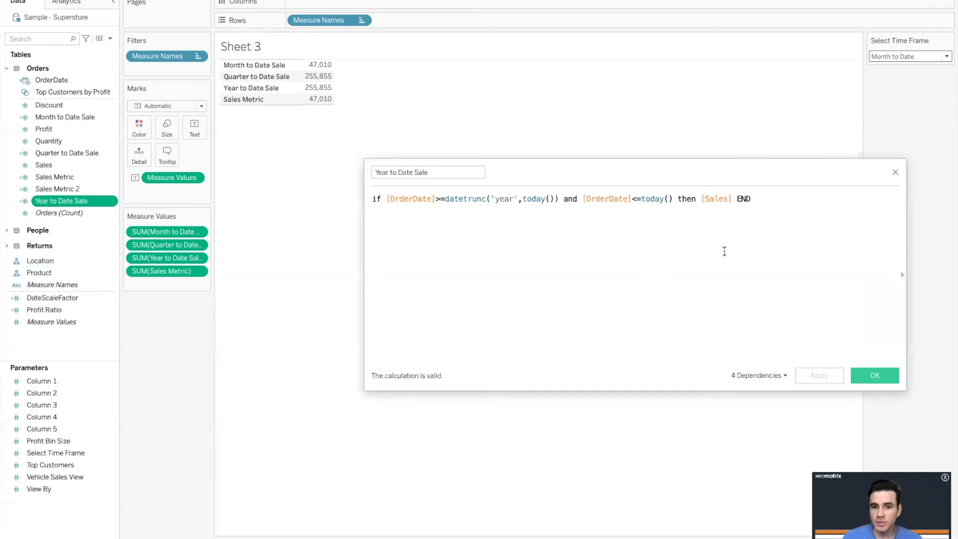
left_click_drag(821, 255, 562, 201)
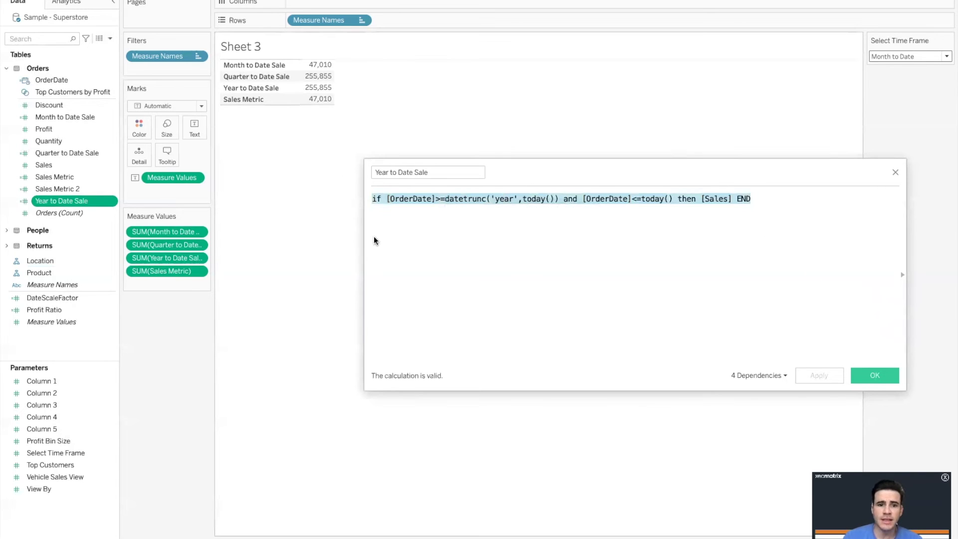
left_click(384, 199)
left_click_drag(384, 199, 455, 199)
left_click(462, 248)
key("ctrl+a")
key("ctrl+c")
left_click(860, 374)
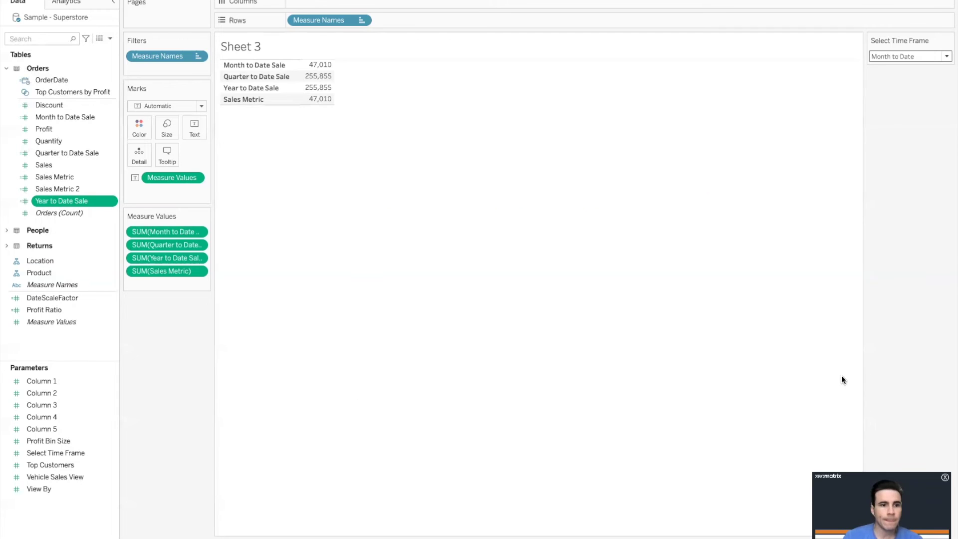
Edit Sales Metric 2 so that [Year to Date Sale] sits on its own indented line below the first condition.
right_click(54, 192)
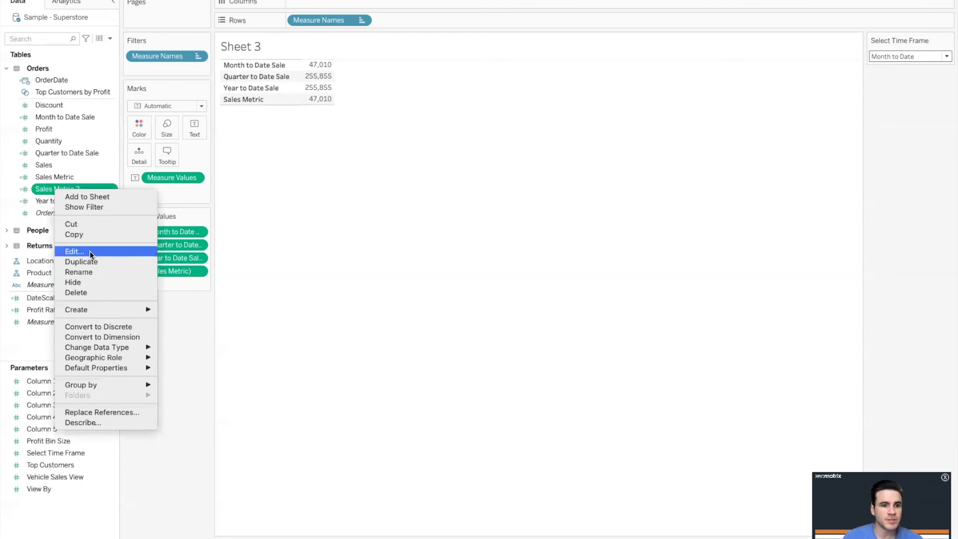
left_click(90, 251)
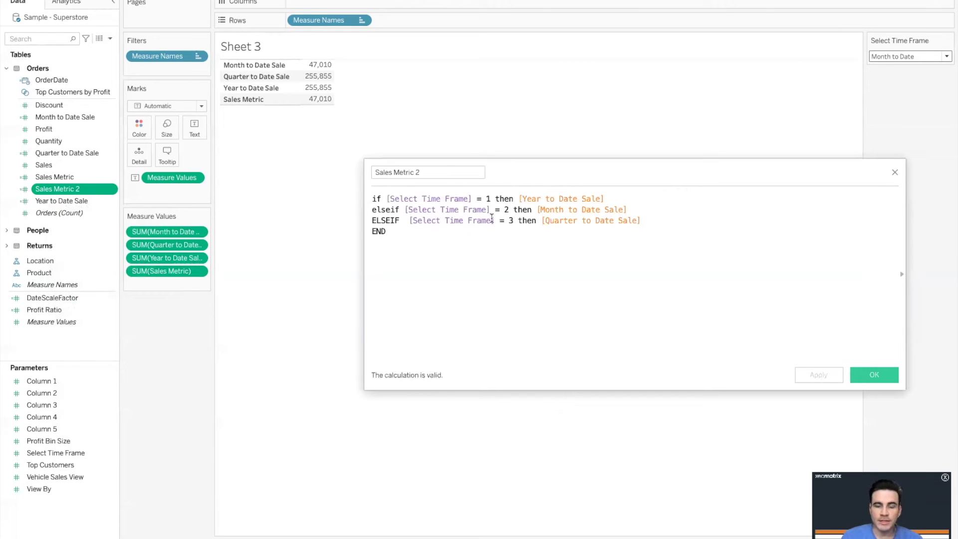
left_click(520, 200)
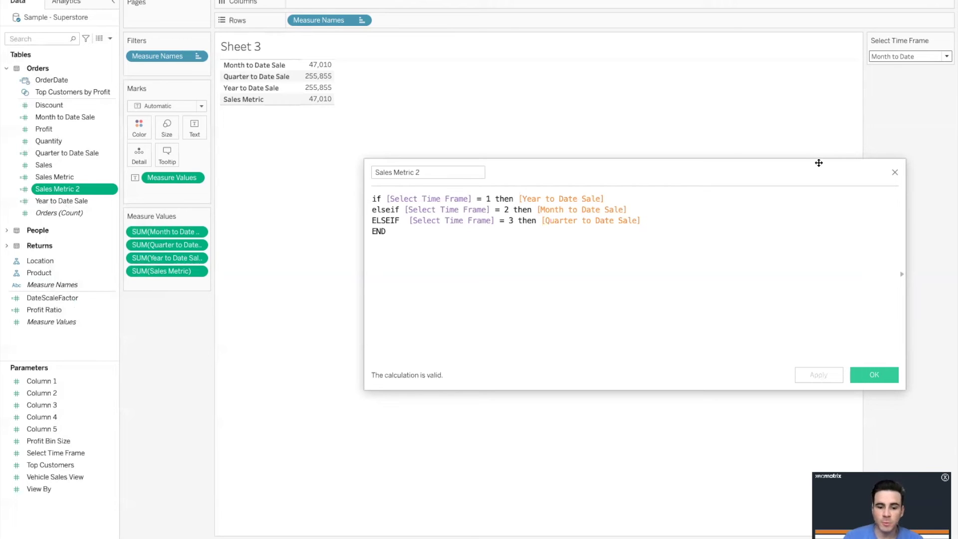
key("Return")
key("Tab")
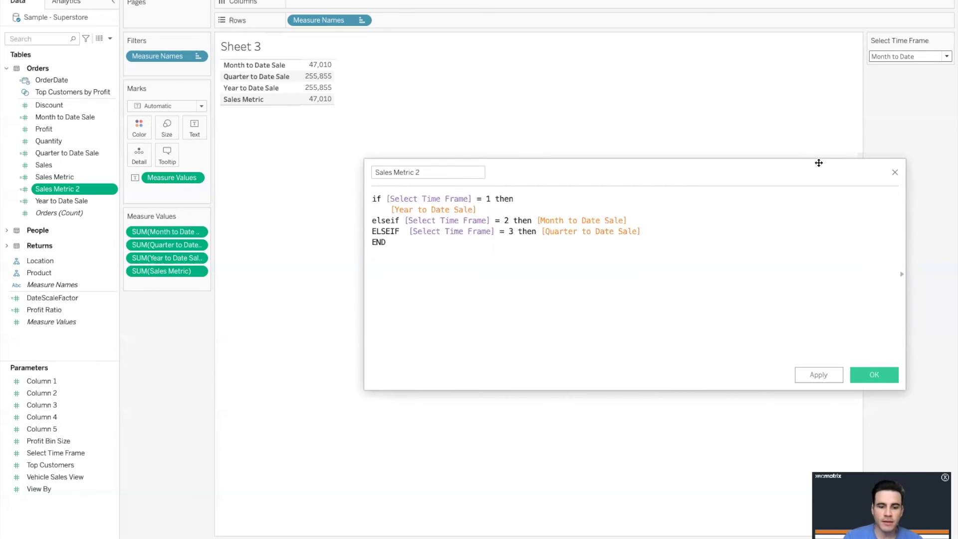
Replace [Year to Date Sale] in Sales Metric 2 with the copied datetrunc('year',today()) formula and save the field.
key("ctrl+v")
key("Delete")
key("Delete")
key("Delete")
key("Delete")
key("Delete")
key("Delete")
key("Delete")
key("Delete")
key("Delete")
key("Delete")
key("Delete")
key("Delete")
key("Delete")
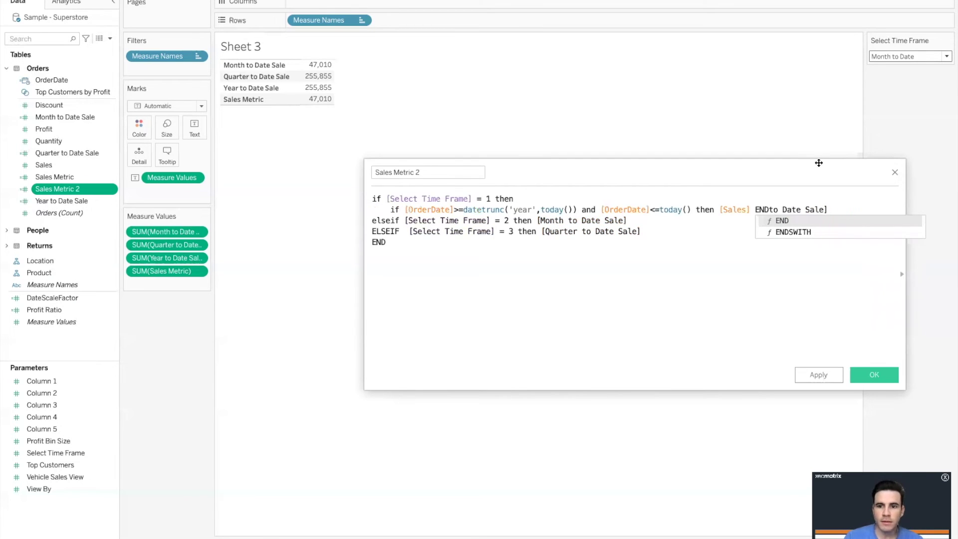
key("Delete")
key("Delete")
key("Delete")
key("Delete")
key("Delete")
key("Delete")
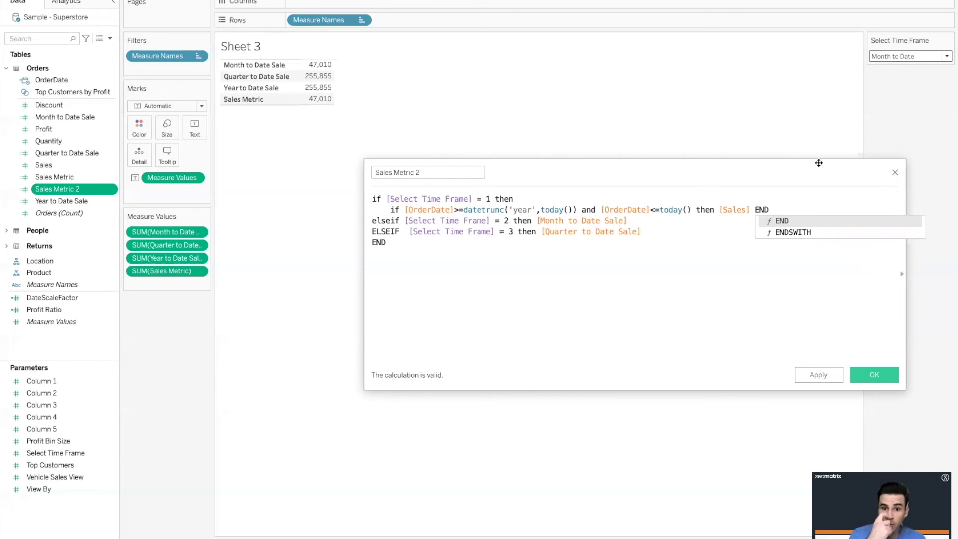
left_click(869, 374)
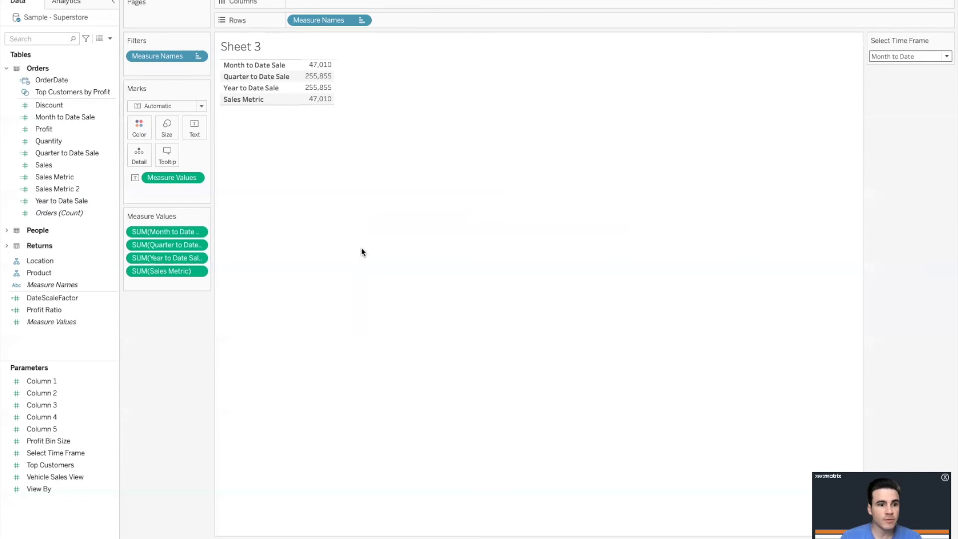
Copy the entire formula of the Month to Date Sale calculated field and close its editor.
right_click(73, 118)
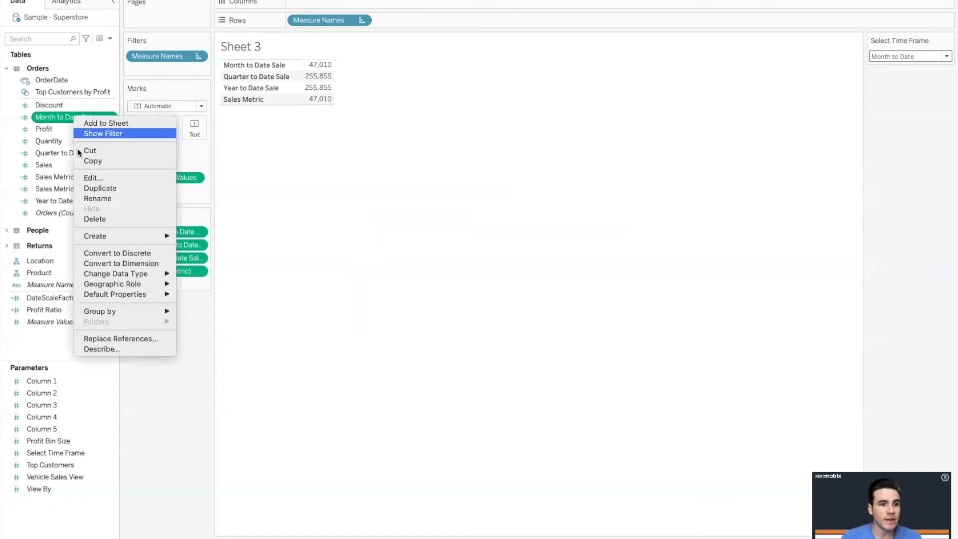
left_click(83, 176)
key("ctrl+a")
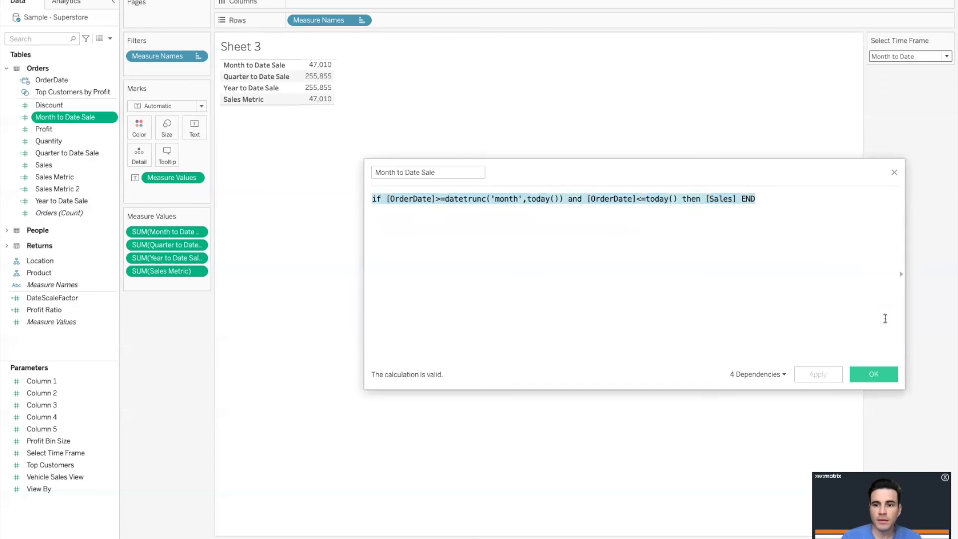
left_click(874, 372)
Replace [Month to Date Sale] in Sales Metric 2 with the copied datetrunc('month',today()) formula on its own indented line.
right_click(62, 189)
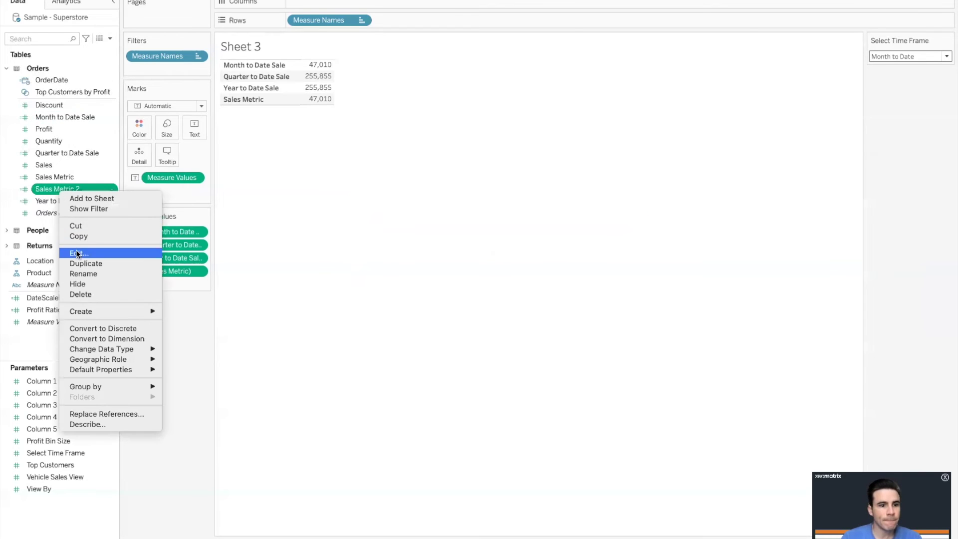
left_click(78, 252)
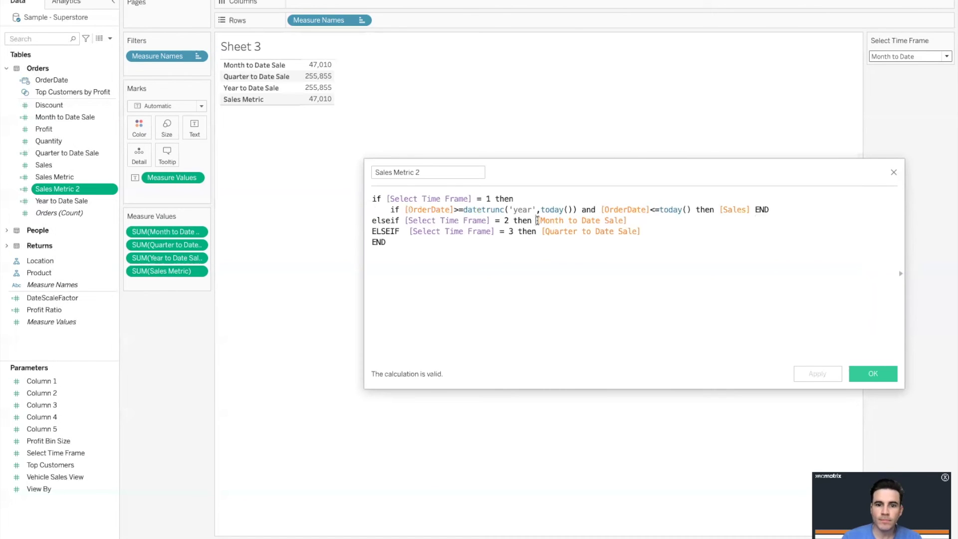
left_click_drag(536, 220, 692, 224)
key("BackSpace")
key("Return")
key("Tab")
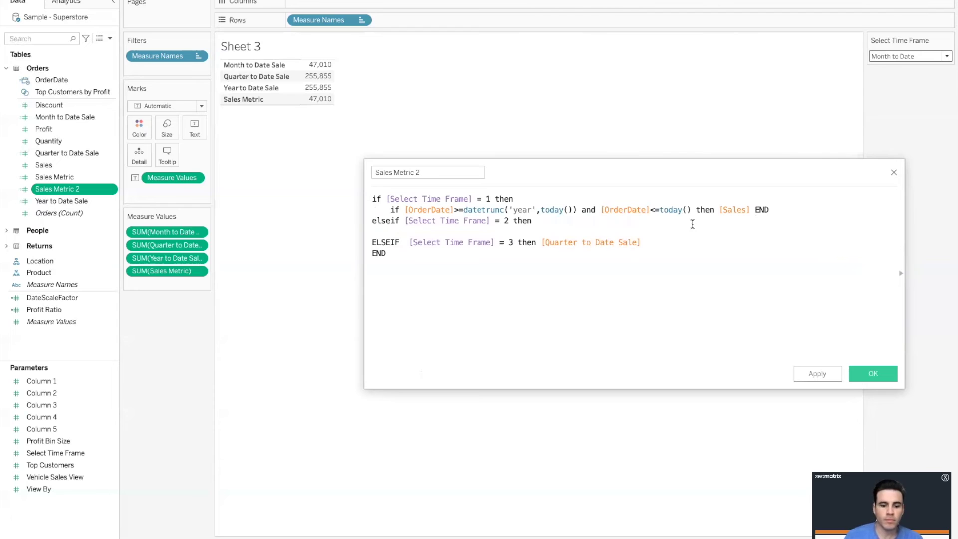
type("if [OrderDate]>=datetrunc('month',today()) and [OrderDate]<=today() then [Sales] END")
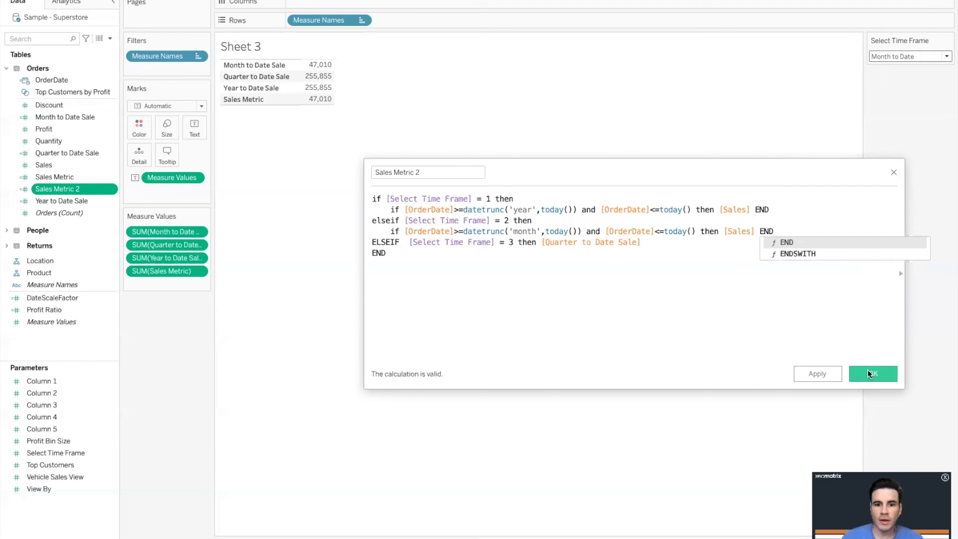
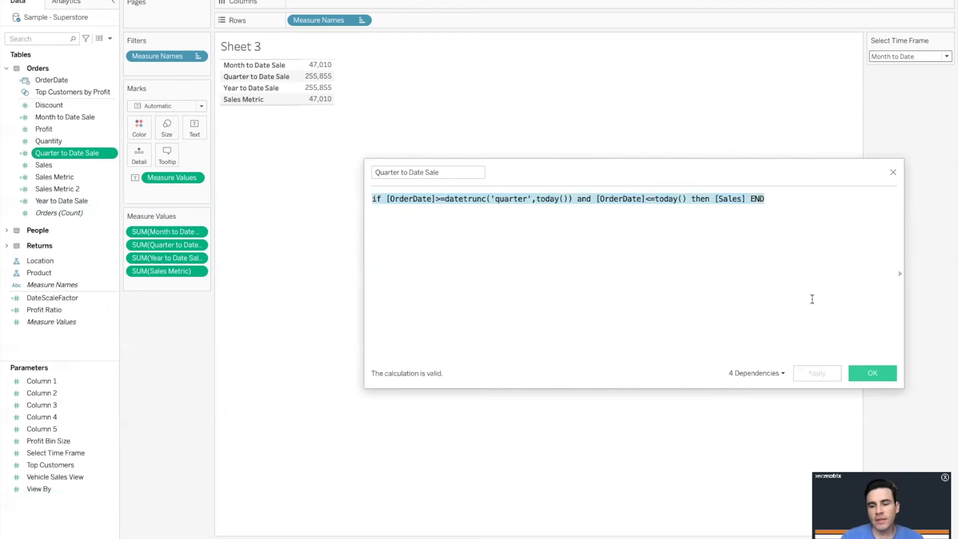
Replace [Quarter to Date Sale] in Sales Metric 2 with the copied datetrunc('quarter',today()) formula on an indented line, keeping the closing END, and save the field.
left_click(875, 373)
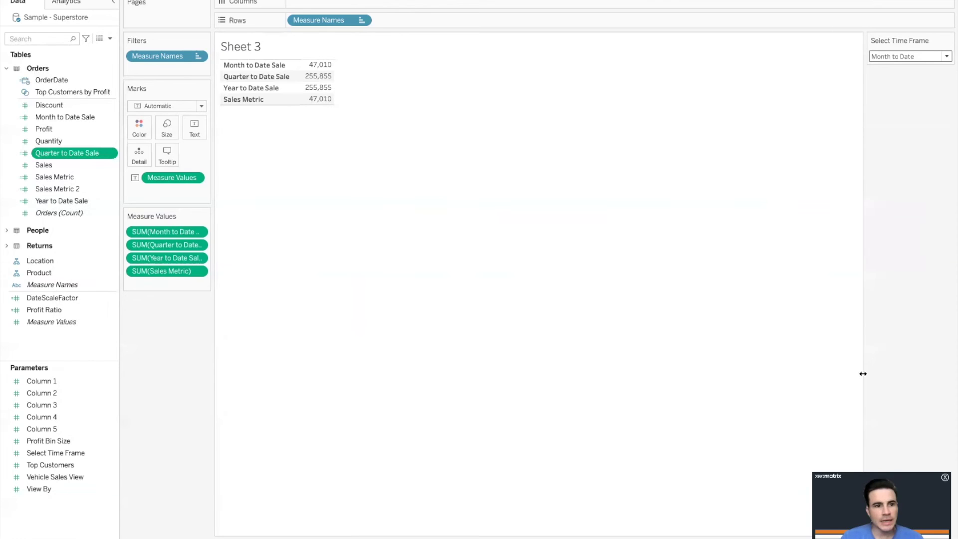
right_click(79, 187)
left_click(97, 249)
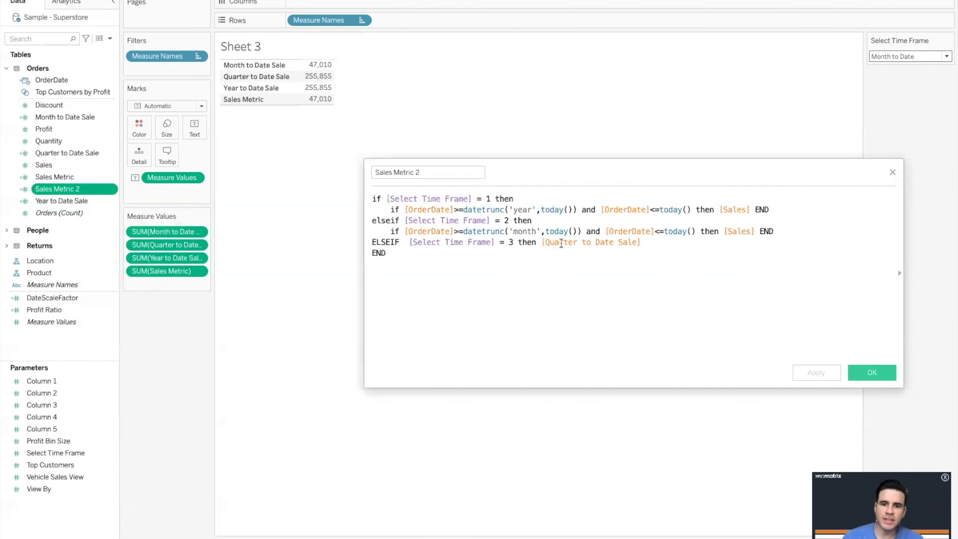
left_click_drag(542, 242, 647, 253)
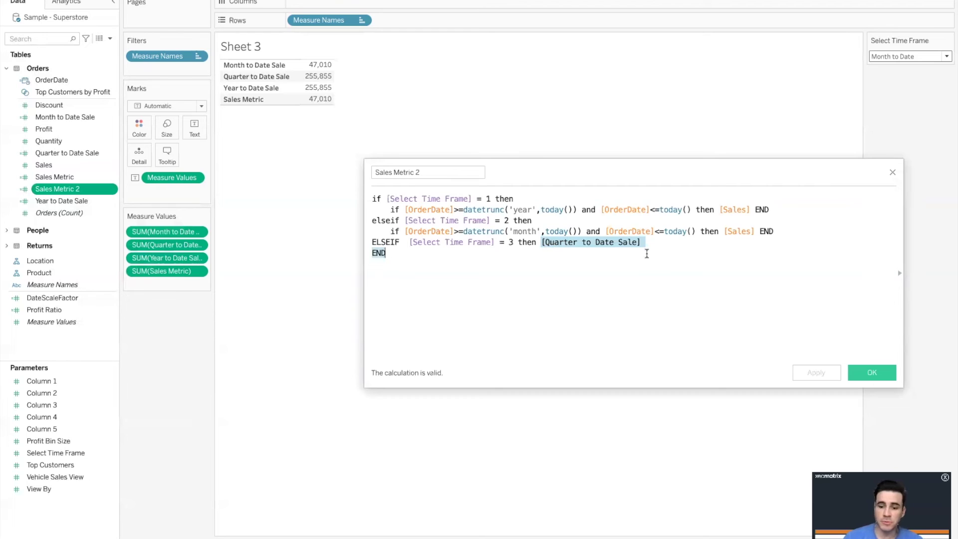
key("BackSpace")
key("Return")
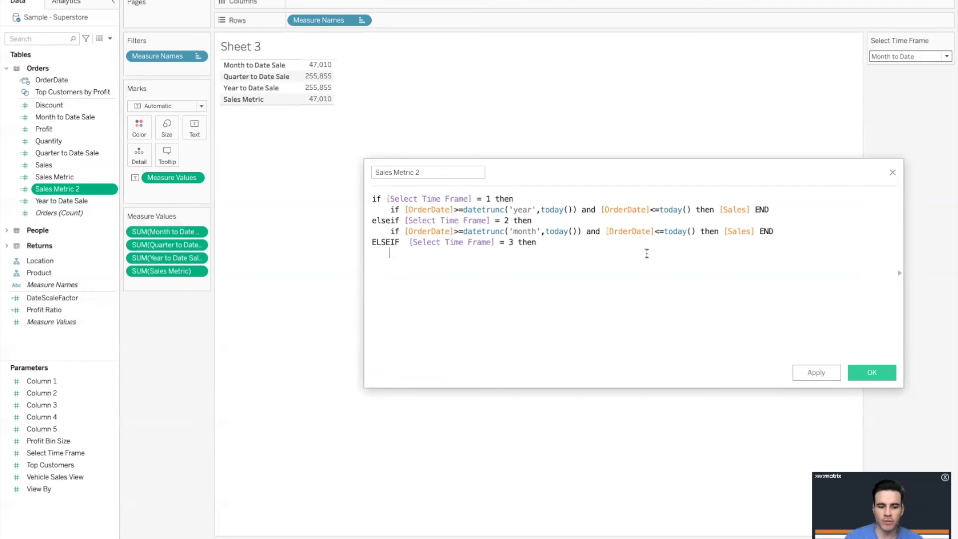
type("if [OrderDate]>=datetrunc('quarter',today()) and [OrderDate]<=today() then [Sales] END")
key("Escape")
key("Return")
type("END")
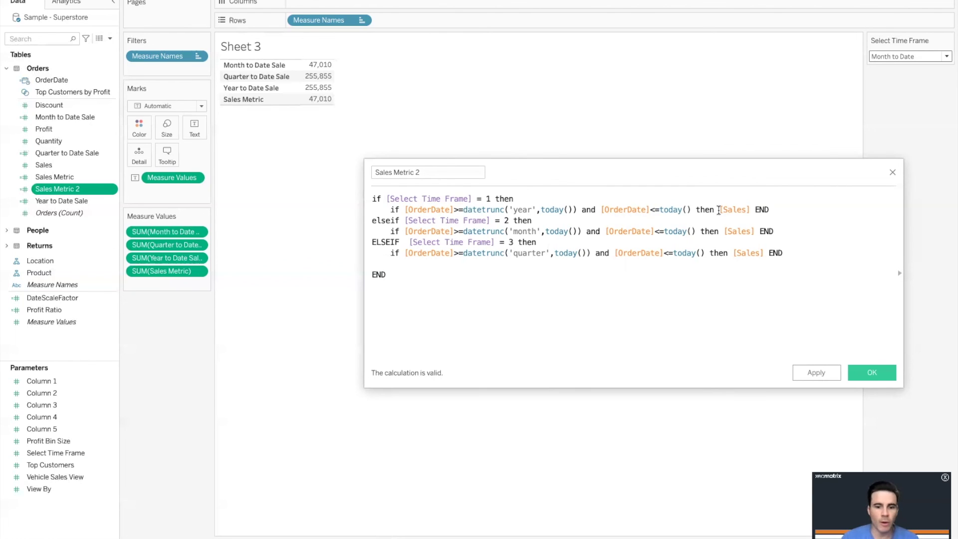
left_click(870, 373)
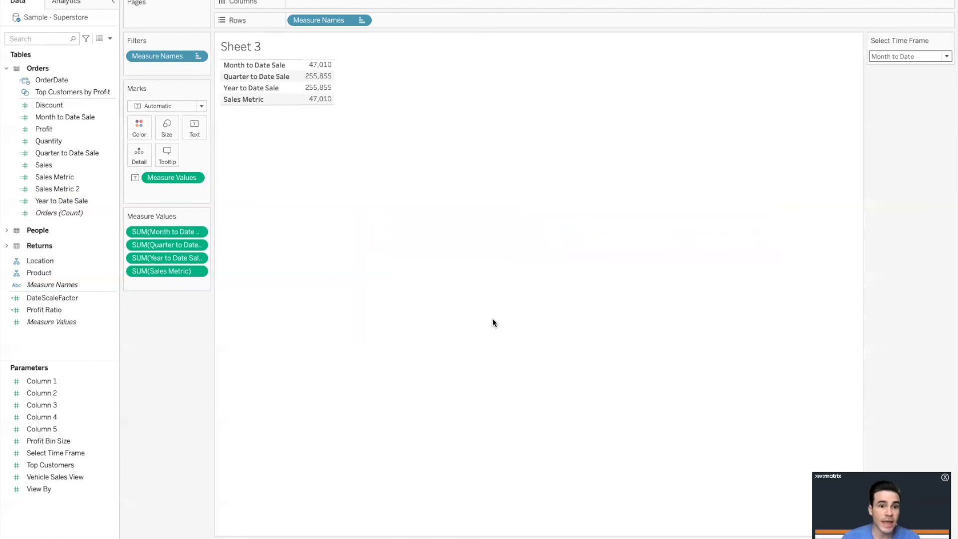
Add Sales Metric 2 to the sheet and test it with Select Time Frame set to Year to Date, Quarter to Date and Month to Date.
double_click(62, 192)
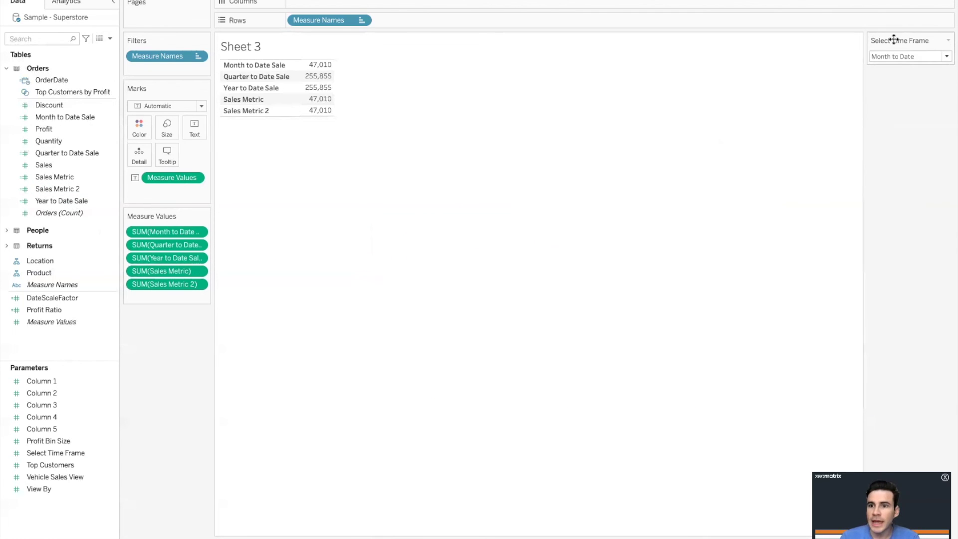
left_click(893, 56)
left_click(898, 66)
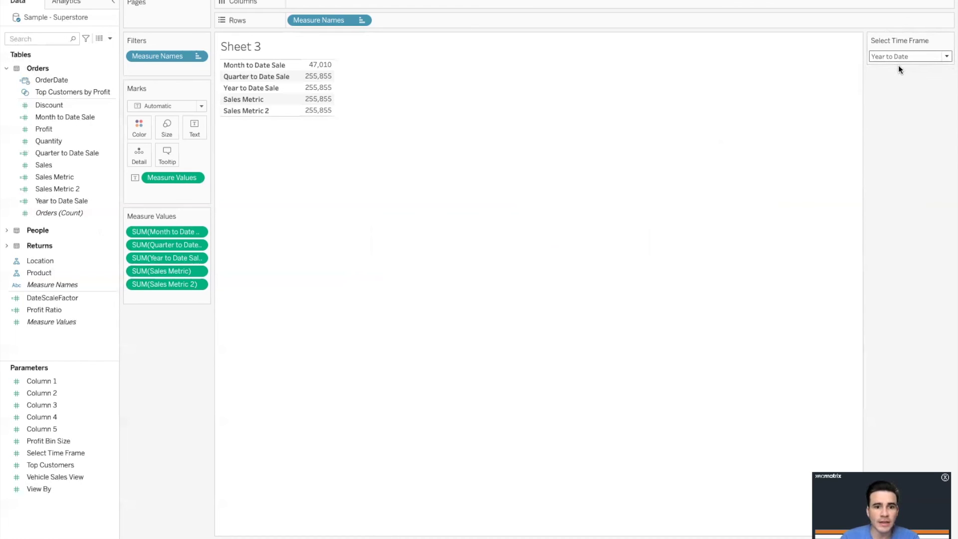
left_click(898, 56)
left_click(901, 89)
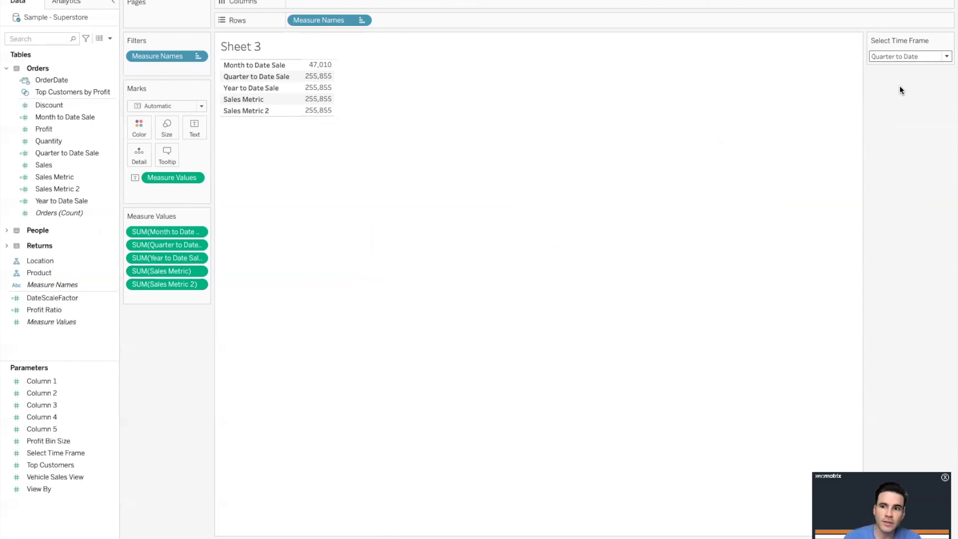
left_click(886, 56)
left_click(887, 77)
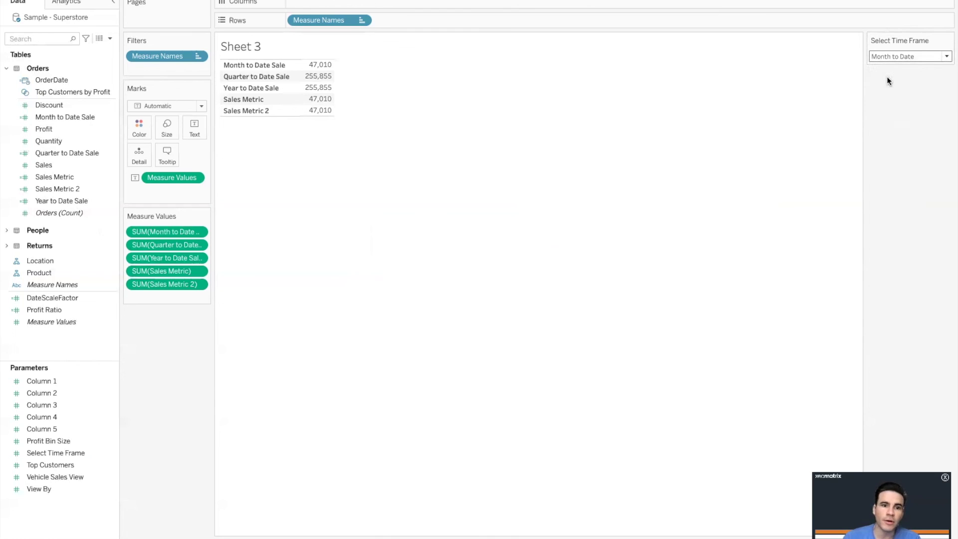